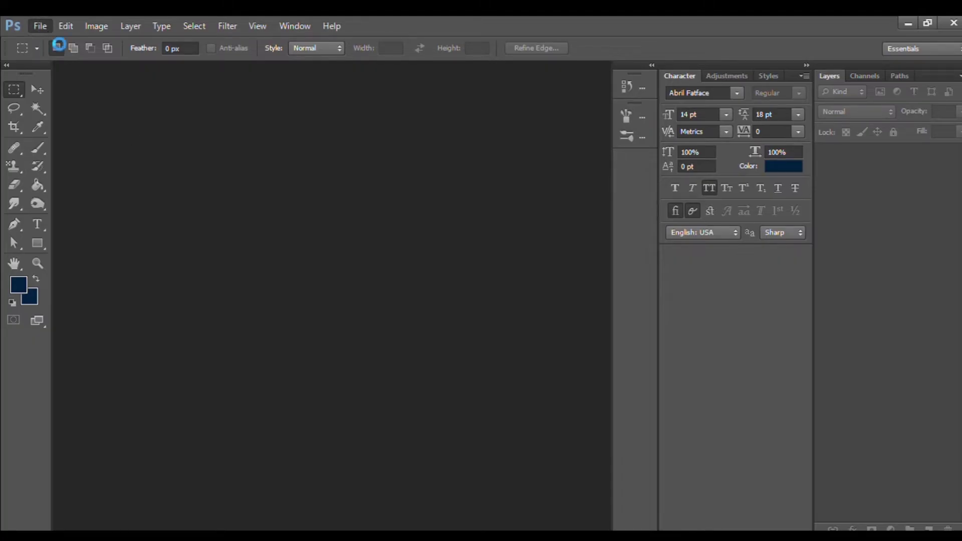
# Create a new blank square document and fill its background with the dark navy foreground colour
pyautogui.hotkey('ctrl', 'n')
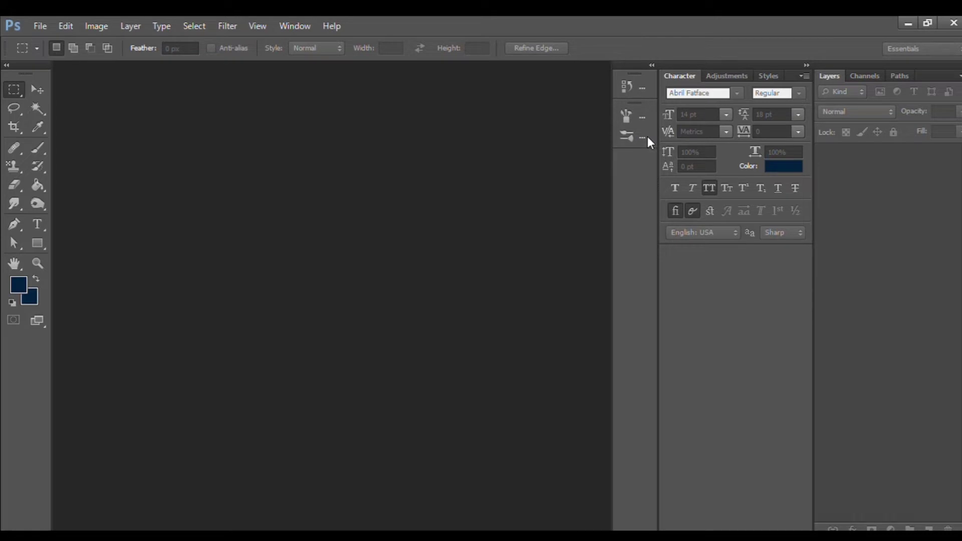
pyautogui.press('Return')
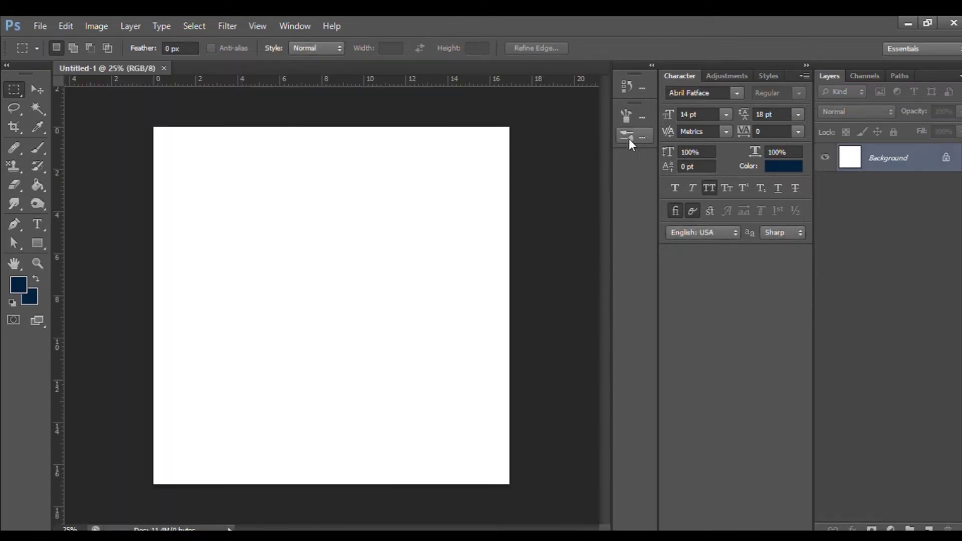
pyautogui.click(35, 184)
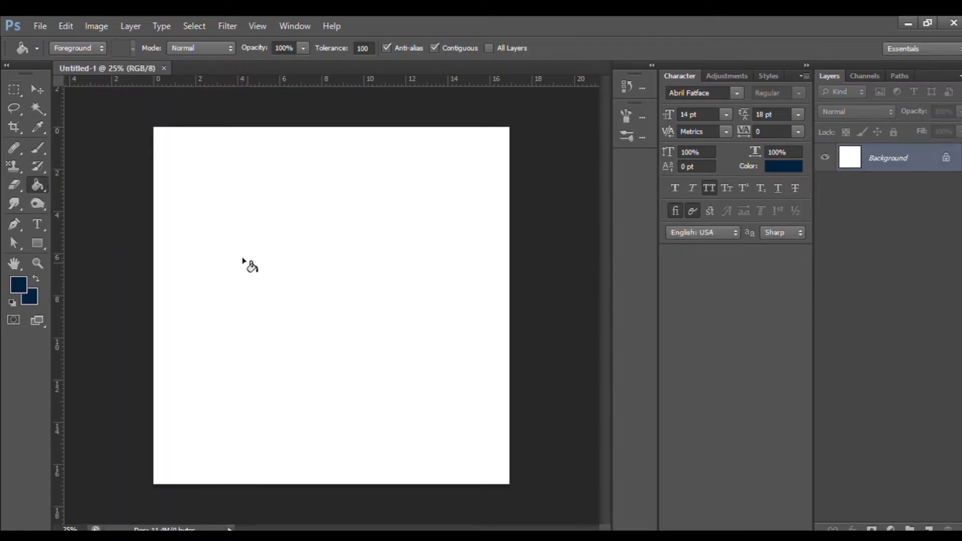
pyautogui.click(275, 271)
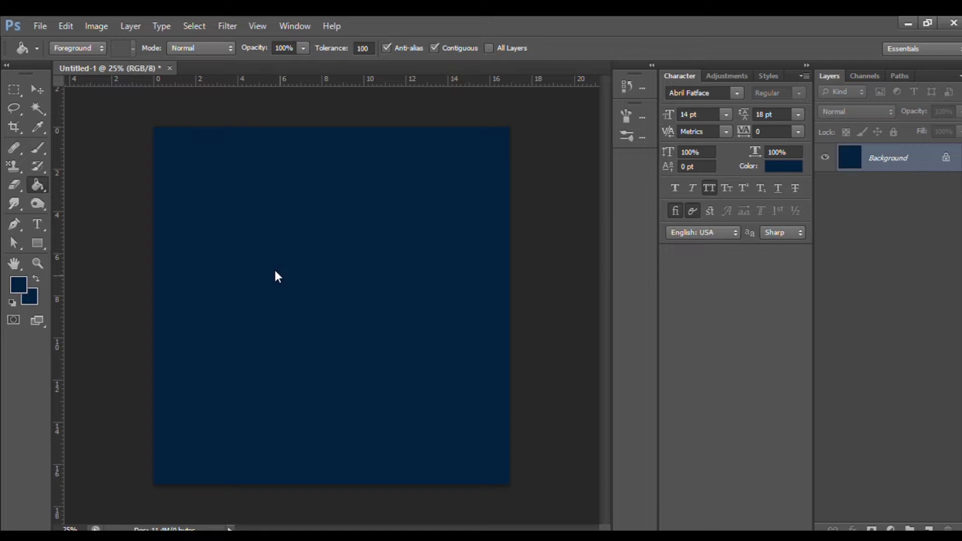
pyautogui.hotkey('ctrl', '=')
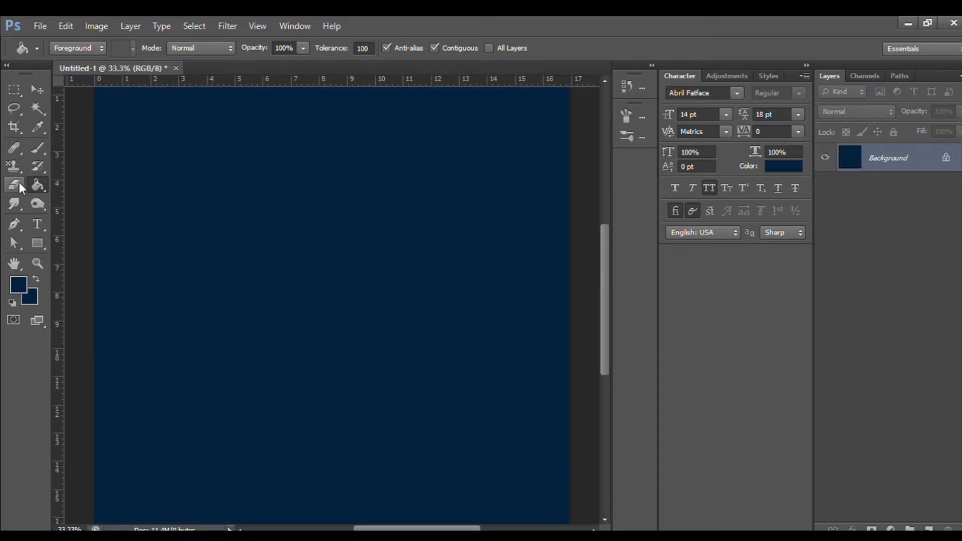
pyautogui.hotkey('ctrl', '-')
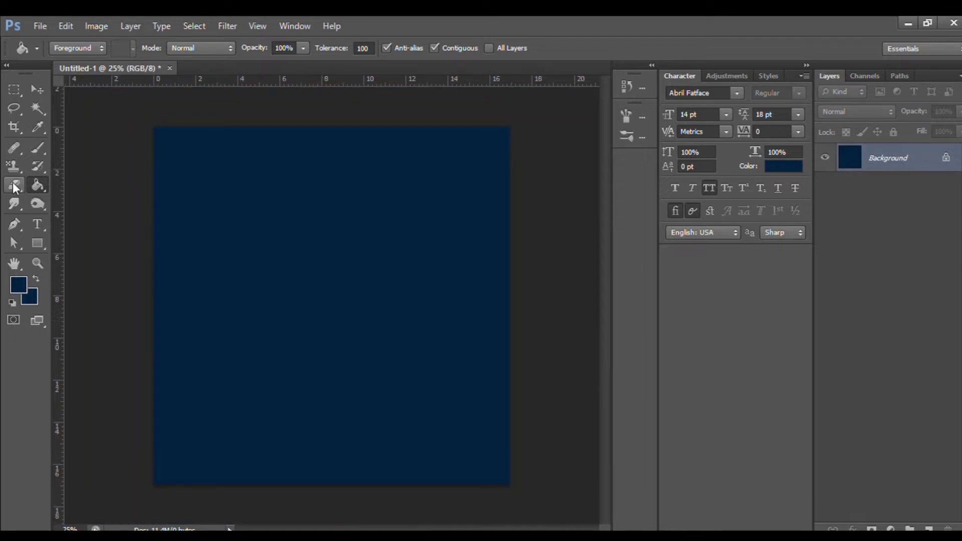
# Draw a rectangle about 964 by 1996 px over the right half of the canvas, with white fill and no stroke
pyautogui.click(37, 243)
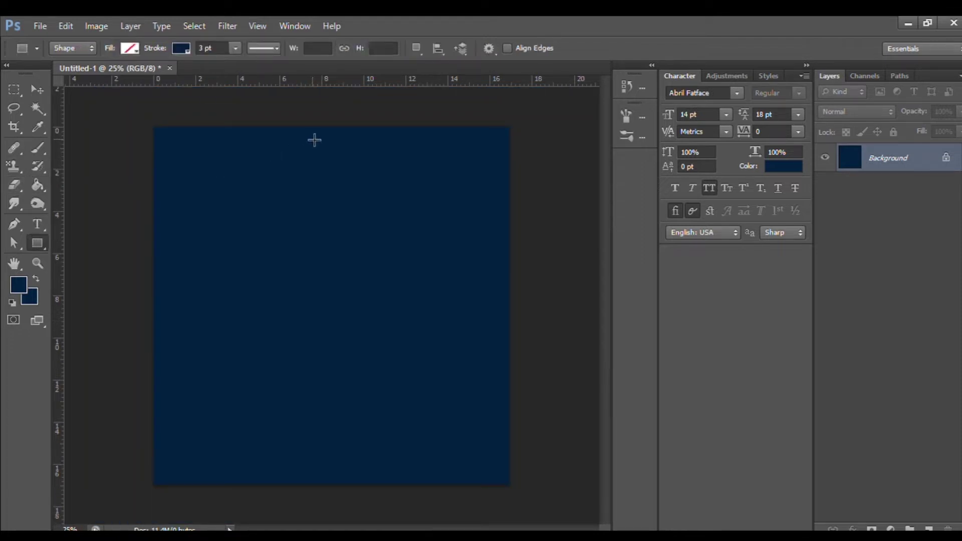
pyautogui.moveTo(338, 133); pyautogui.dragTo(510, 490)
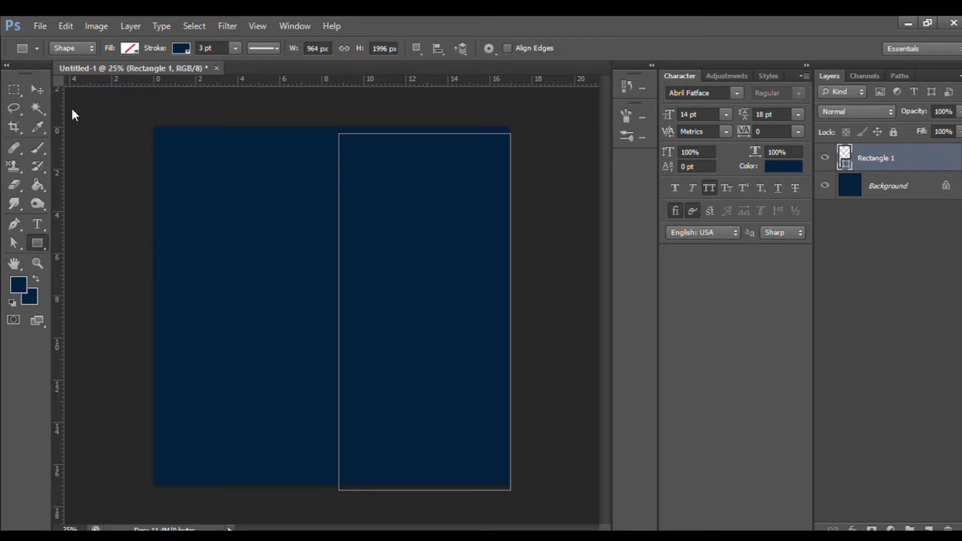
pyautogui.press('Return')
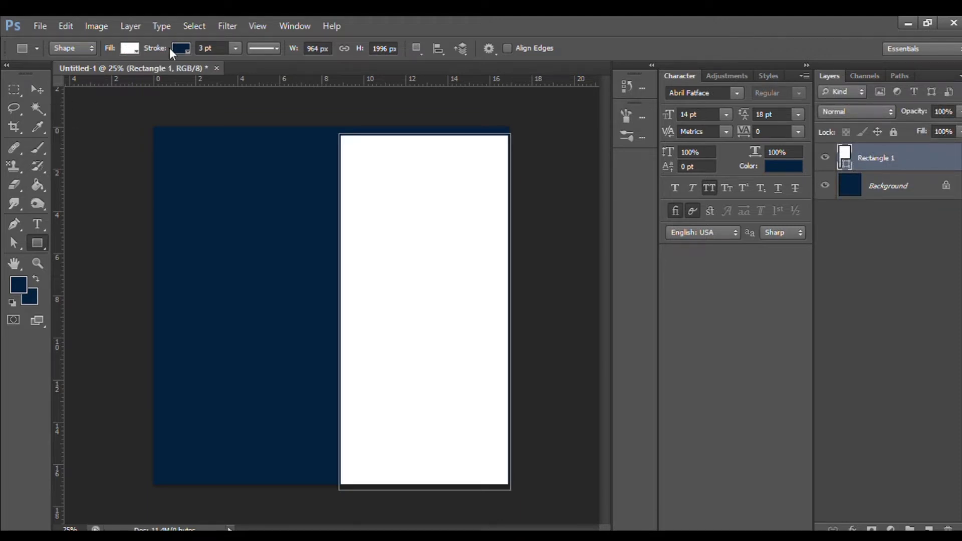
# Align the white rectangle with the canvas's top edge and stretch its left side outward to about 105% width
pyautogui.click(35, 87)
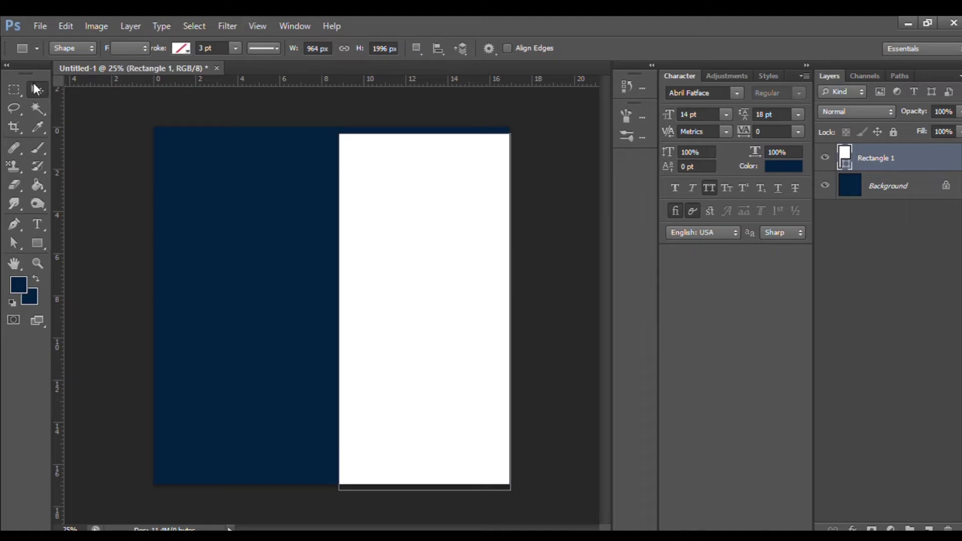
pyautogui.moveTo(389, 264); pyautogui.dragTo(389, 260)
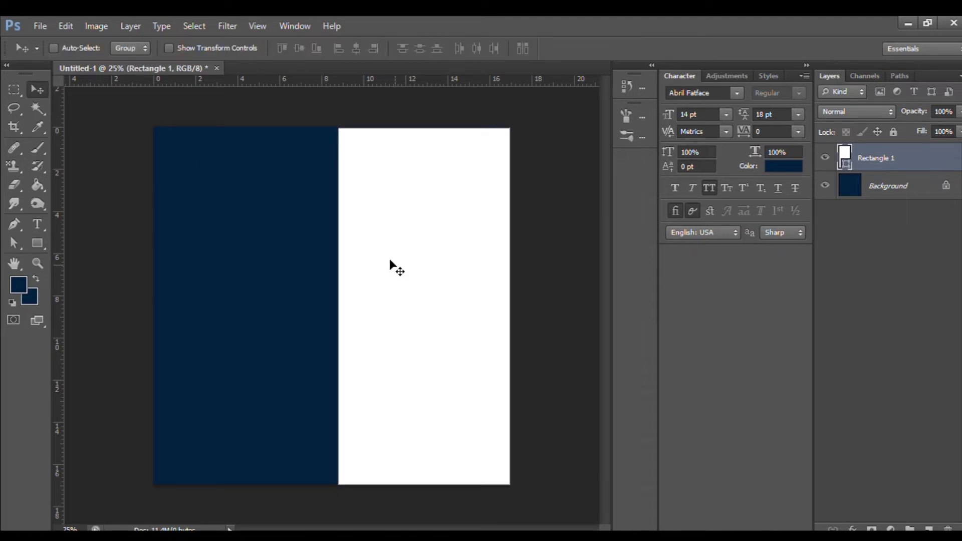
pyautogui.hotkey('ctrl', 't')
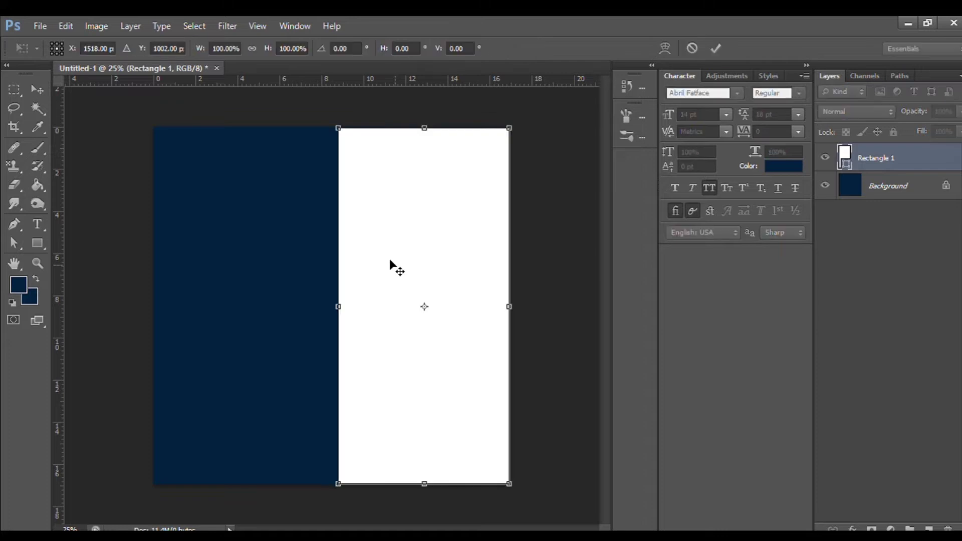
pyautogui.moveTo(338, 306); pyautogui.dragTo(329, 307)
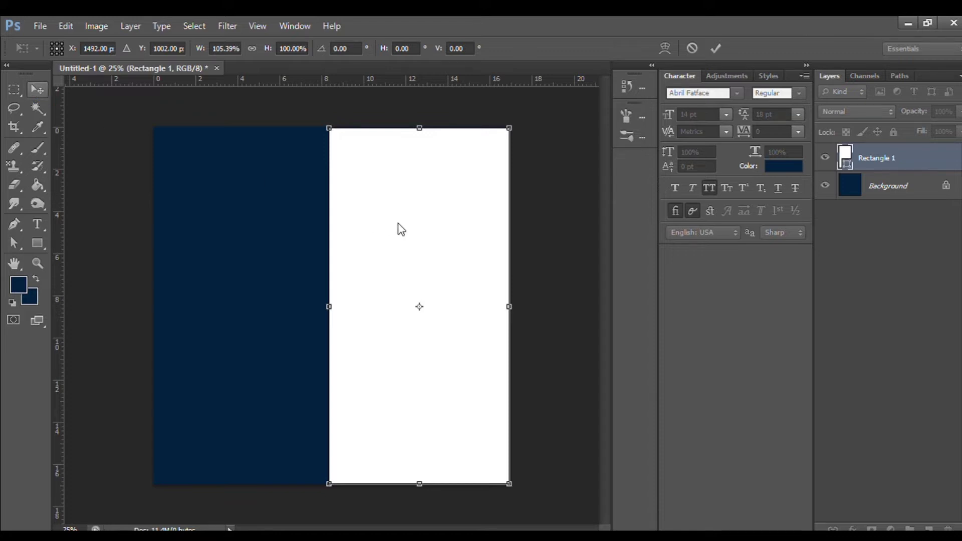
pyautogui.press('Return')
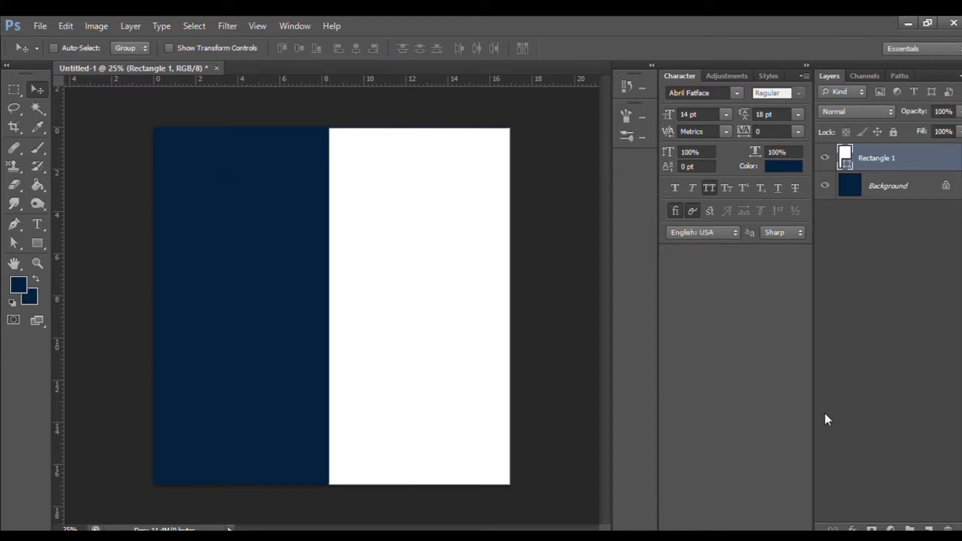
# Draw a circle about 1216 px in diameter across the navy-white boundary, with white fill and no stroke
pyautogui.click(928, 529)
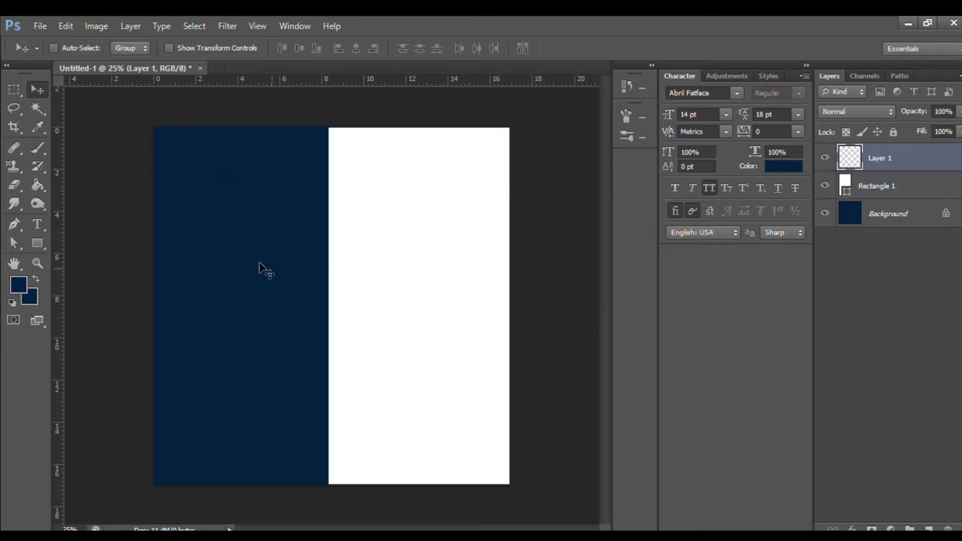
pyautogui.click(34, 238)
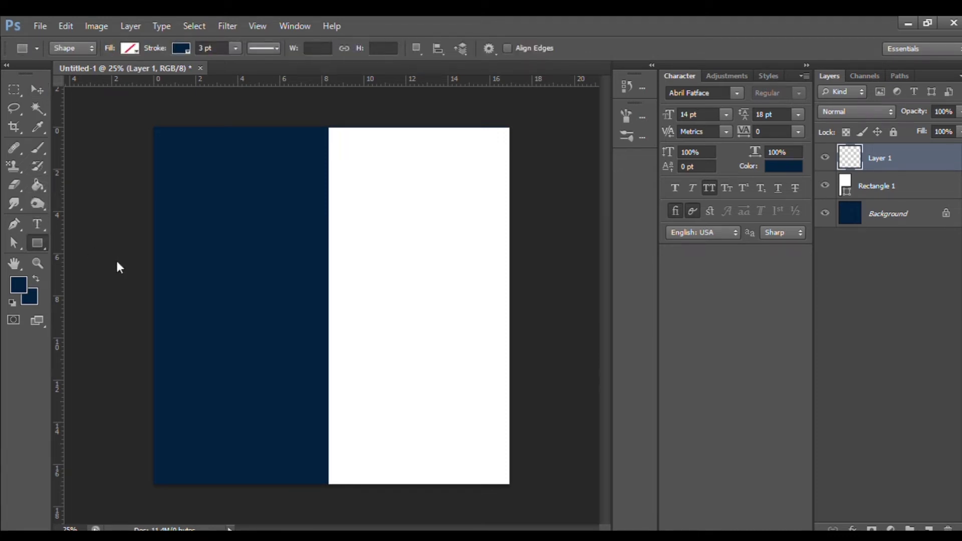
pyautogui.hotkey('shift', 'u')
pyautogui.hotkey('shift', 'u')
pyautogui.moveTo(270, 256)
pyautogui.mouseDown()
pyautogui.moveTo(361, 360)
pyautogui.moveTo(487, 471)
pyautogui.mouseUp()
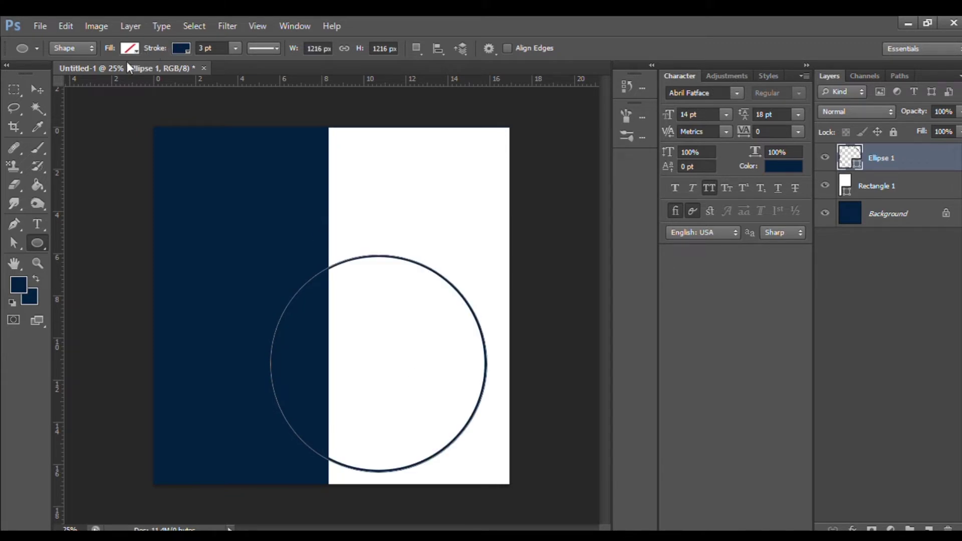
pyautogui.click(181, 48)
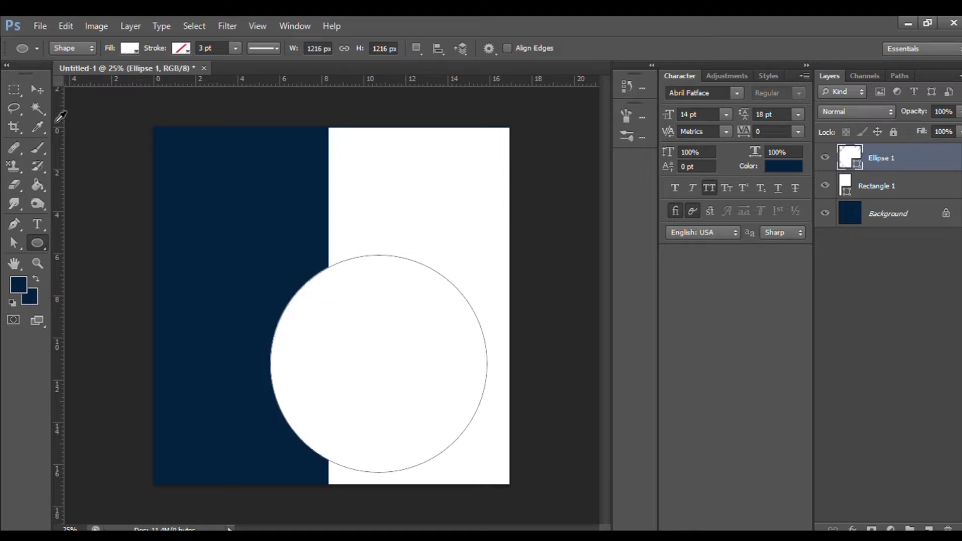
# Move the circle up to the vertical middle of the canvas and give it a drop shadow falling downward
pyautogui.click(29, 82)
pyautogui.moveTo(376, 333); pyautogui.dragTo(370, 275)
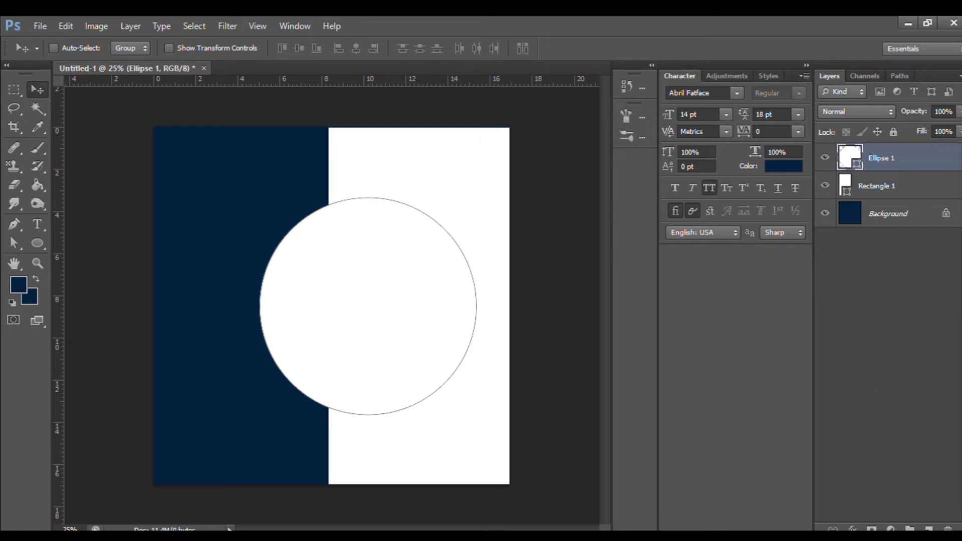
pyautogui.click(850, 524)
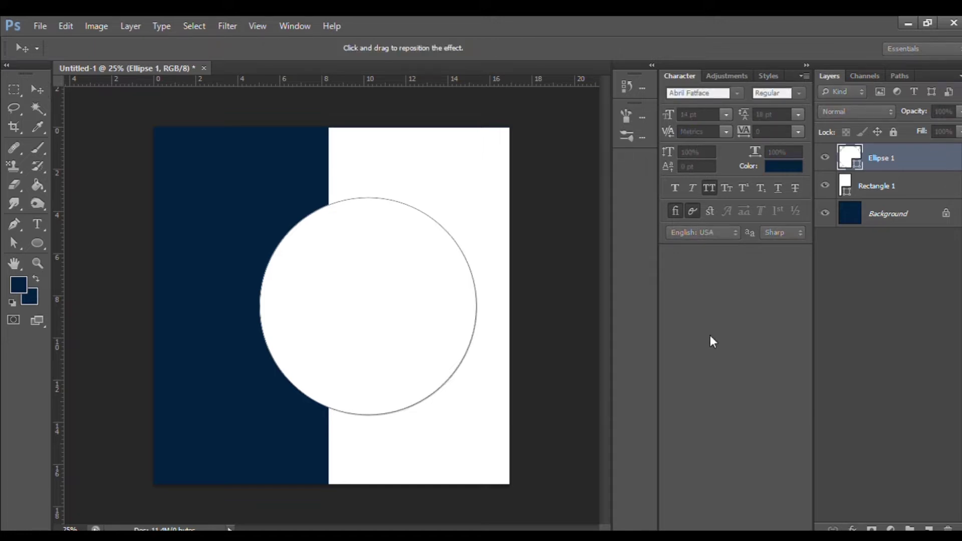
pyautogui.moveTo(467, 284); pyautogui.dragTo(468, 295)
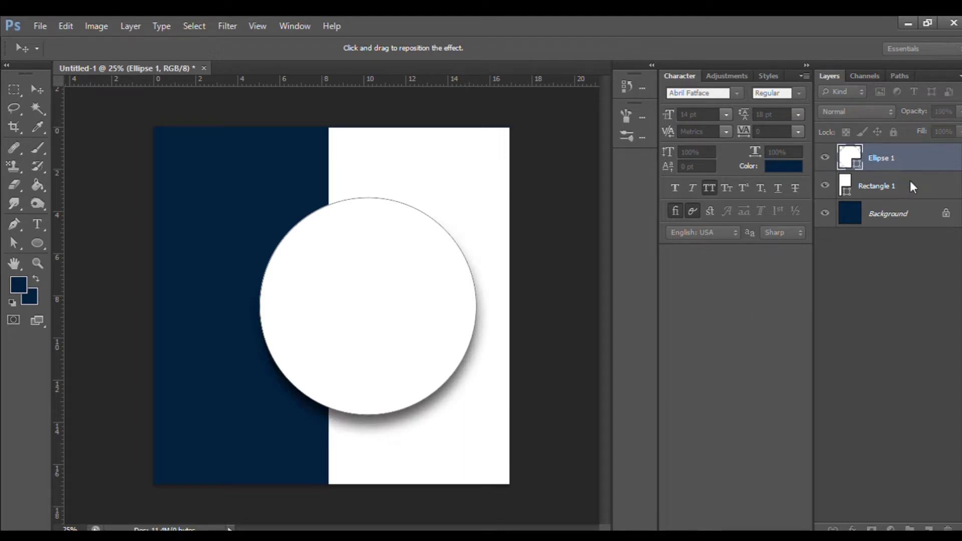
pyautogui.press('Return')
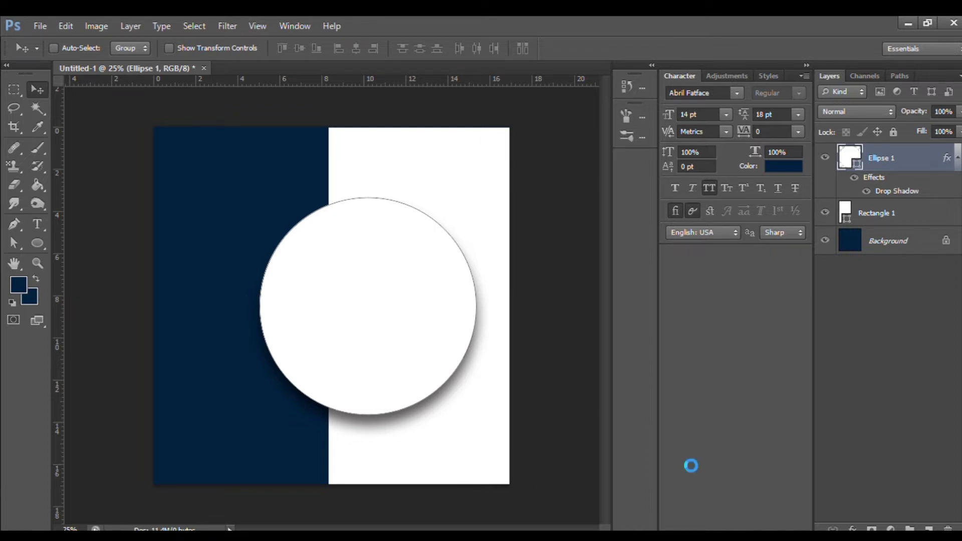
# Place the food image at 24% scale over the circle, clip it to the circle and fit the plate within it
pyautogui.moveTo(388, 313); pyautogui.dragTo(428, 310)
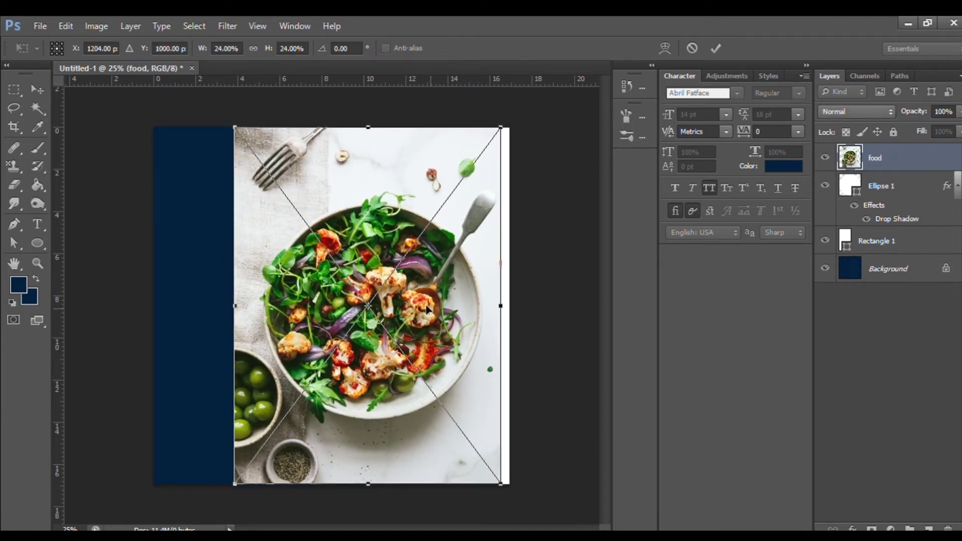
pyautogui.press('Return')
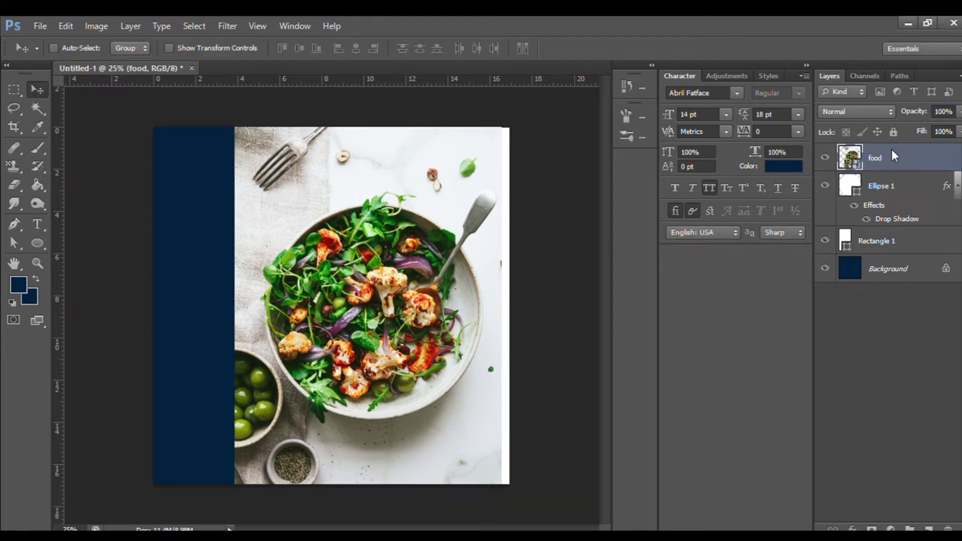
pyautogui.hotkey('ctrl', 'alt', 'g')
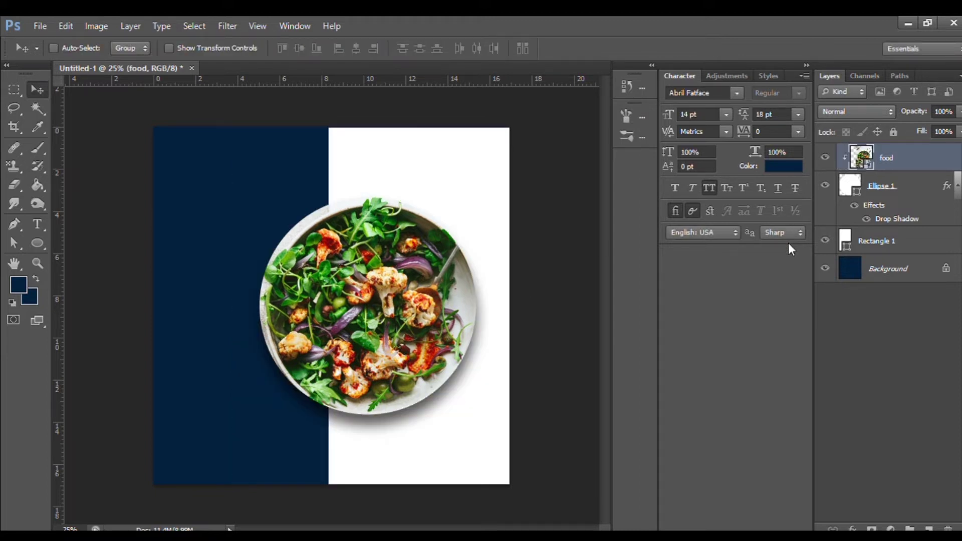
pyautogui.moveTo(424, 298); pyautogui.dragTo(418, 292)
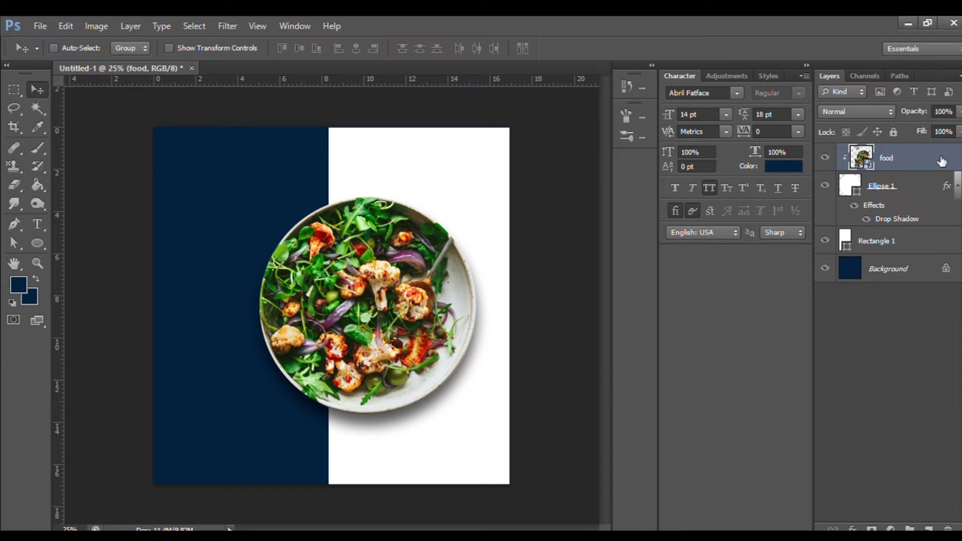
# Duplicate the Ellipse 1 layer and move the original Ellipse 1 above the food layer
pyautogui.click(911, 187)
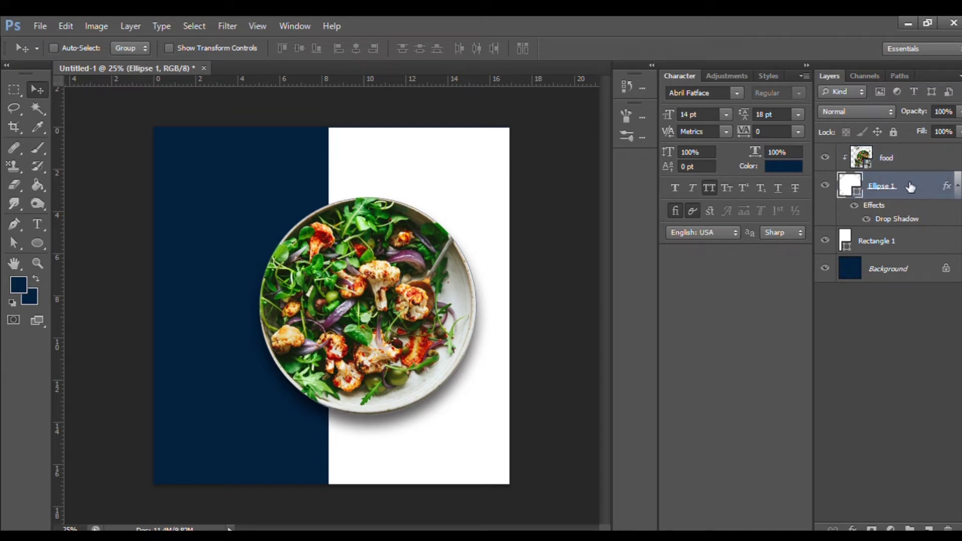
pyautogui.hotkey('ctrl', 'j')
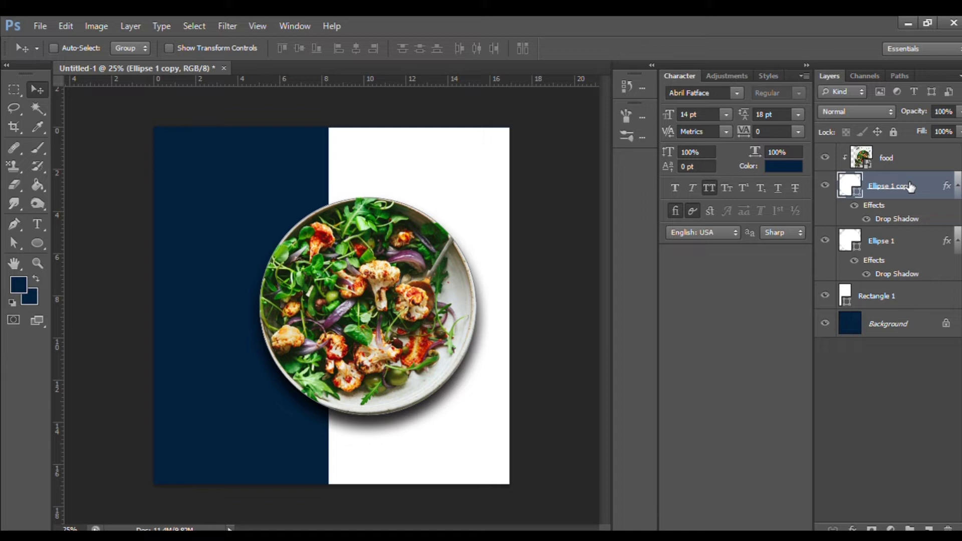
pyautogui.click(901, 243)
pyautogui.moveTo(900, 243); pyautogui.dragTo(899, 150)
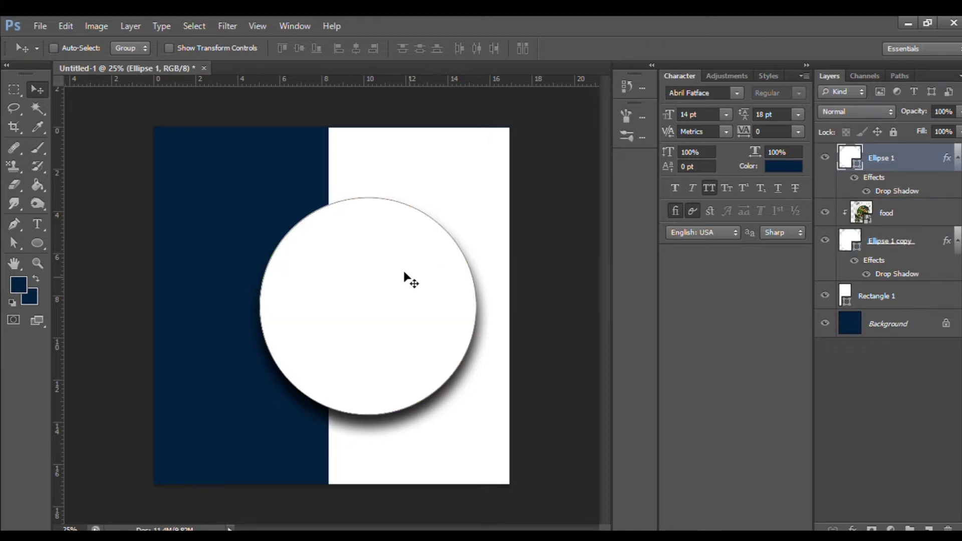
# Turn the uppermost circle into an outline with no fill and a 2 pt white stroke
pyautogui.click(30, 241)
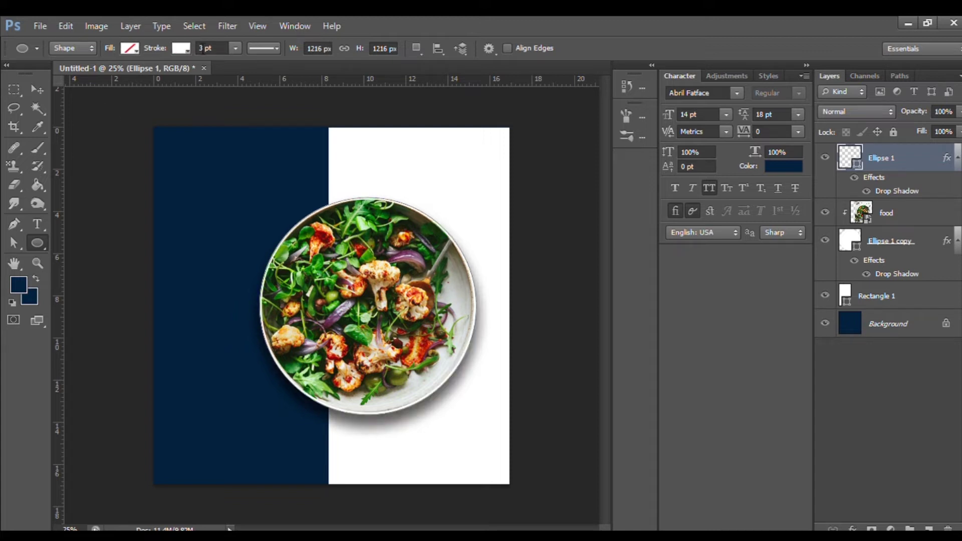
pyautogui.doubleClick(201, 48)
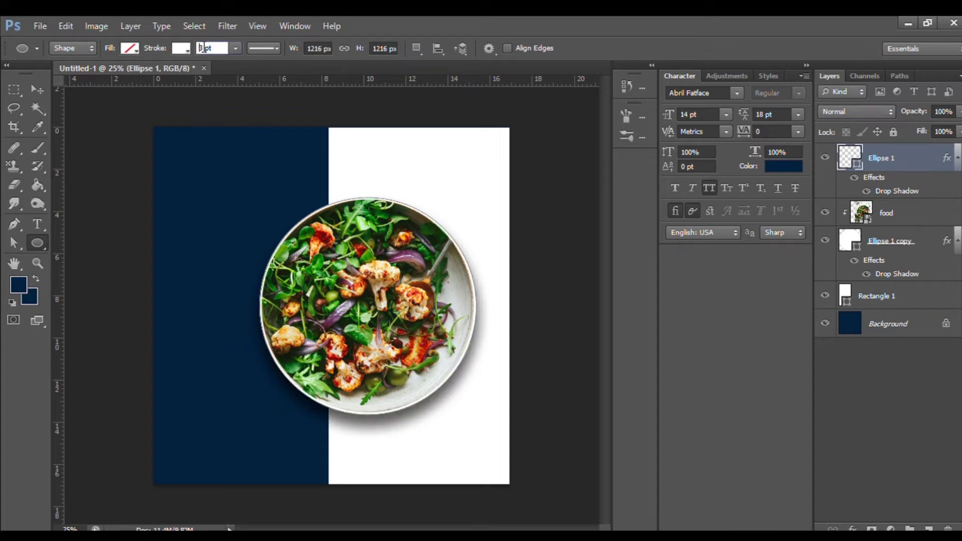
pyautogui.write('2')
# Scale the white circle outline from its centre to about 112% so it rings the food plate
pyautogui.click(32, 88)
pyautogui.hotkey('ctrl', 't')
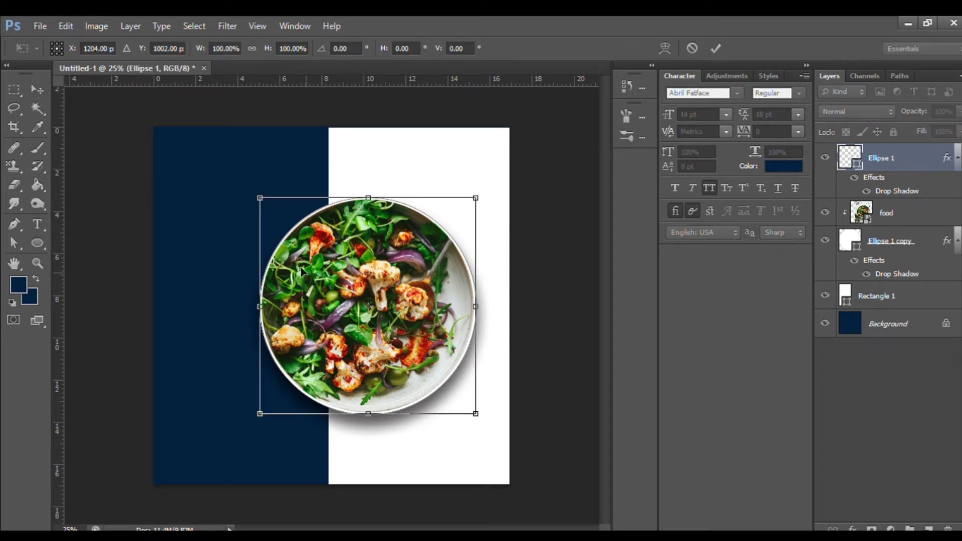
pyautogui.moveTo(474, 413); pyautogui.dragTo(484, 418)
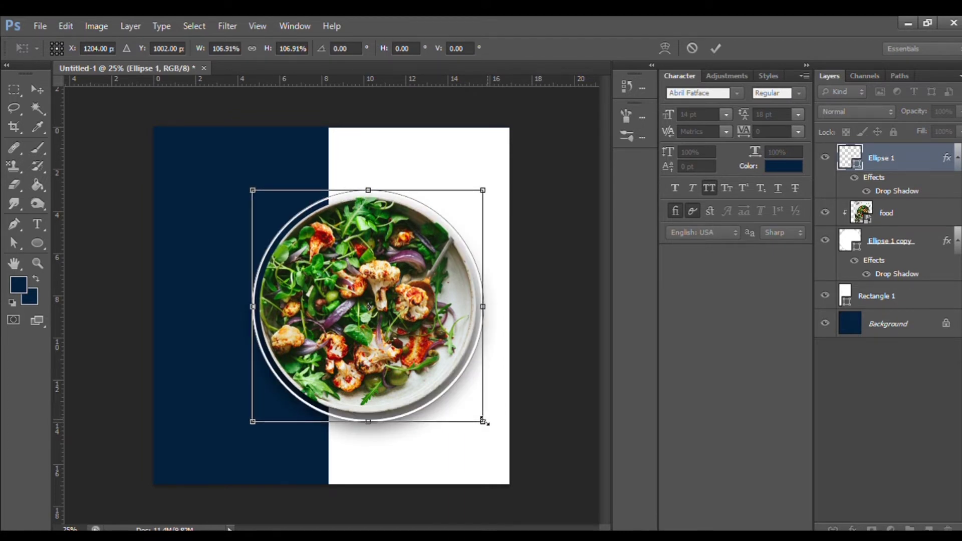
pyautogui.moveTo(483, 422); pyautogui.dragTo(490, 426)
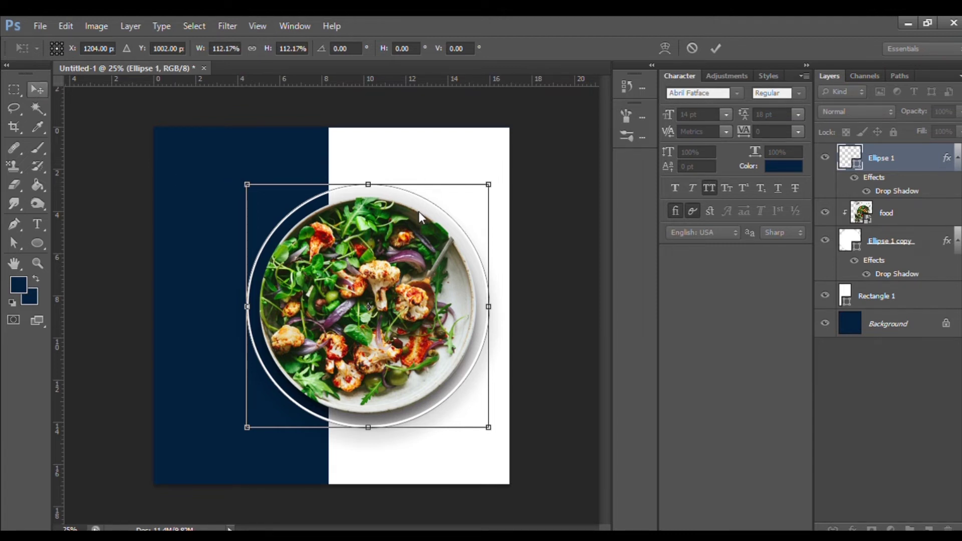
pyautogui.press('Return')
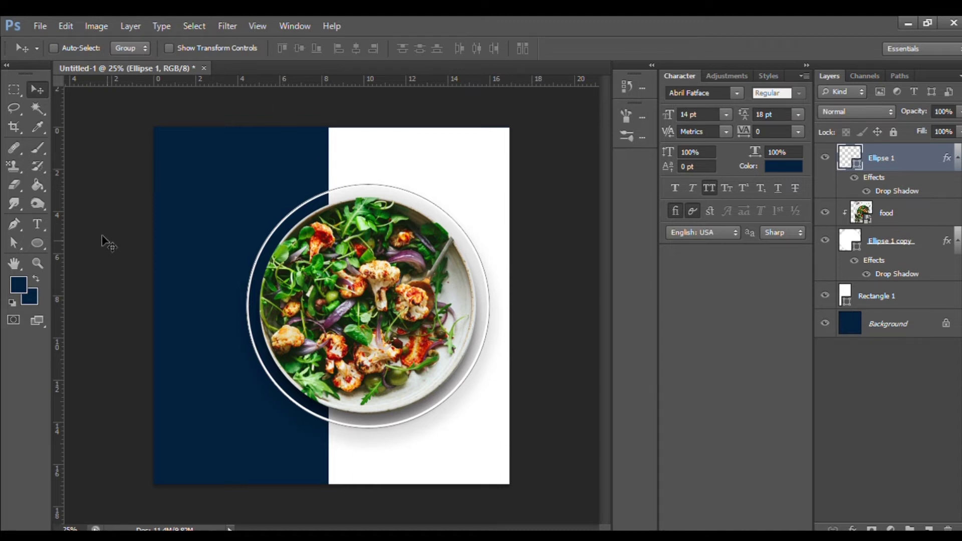
# Reduce the stroke of the white ring around the plate to 2 pt
pyautogui.click(37, 243)
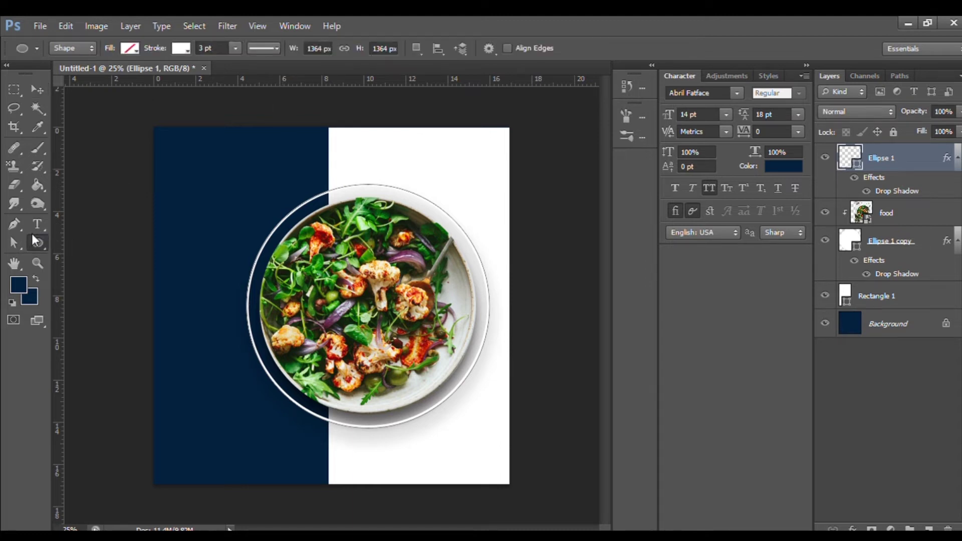
pyautogui.click(206, 49)
pyautogui.write('2')
pyautogui.press('Return')
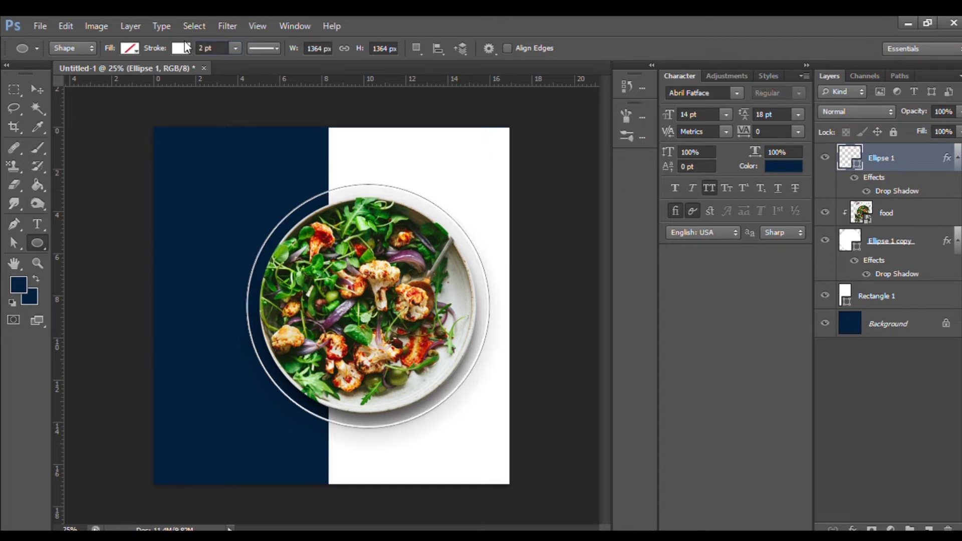
pyautogui.click(30, 86)
# Add the heading text "SPECIAL MENU" in white on the upper part of the navy half
pyautogui.click(37, 224)
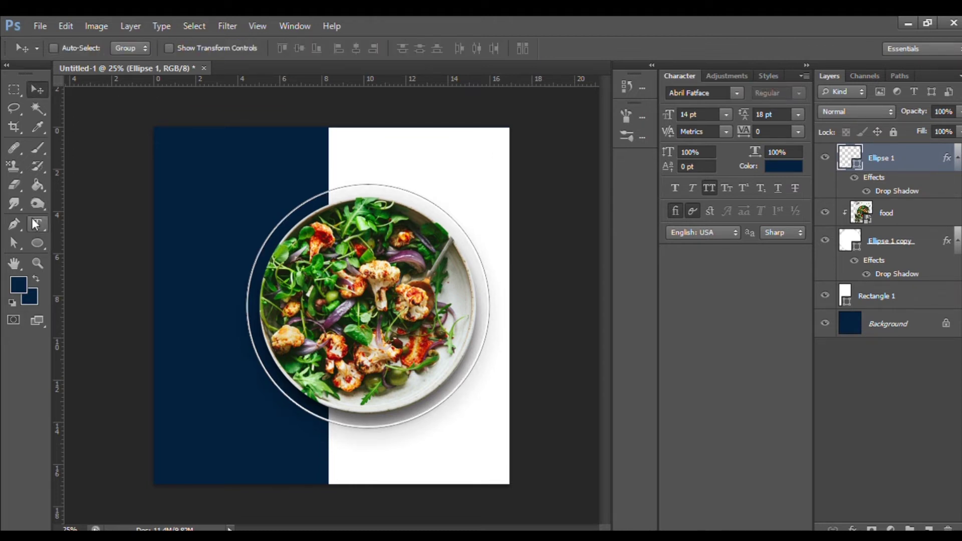
pyautogui.click(189, 182)
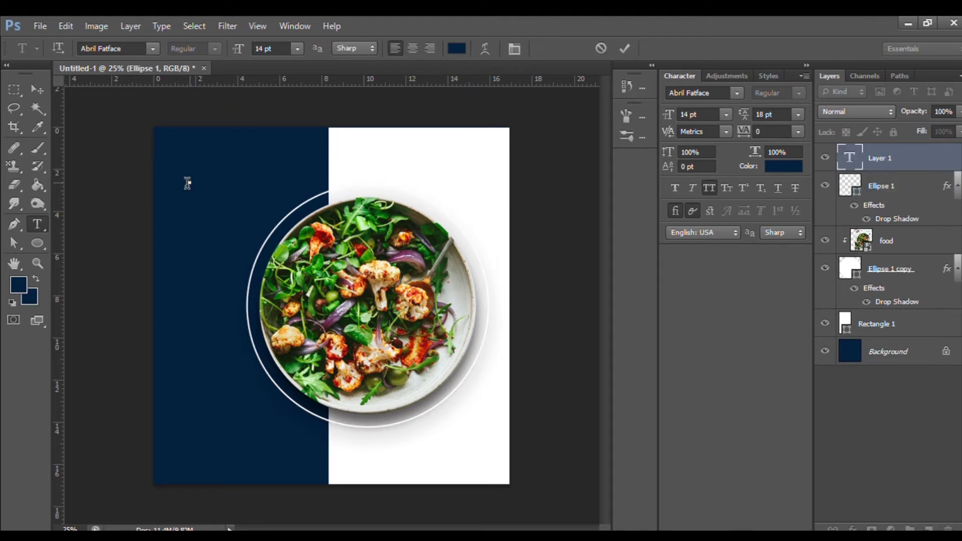
pyautogui.write('SALAD BOWL')
pyautogui.moveTo(261, 180); pyautogui.dragTo(182, 188)
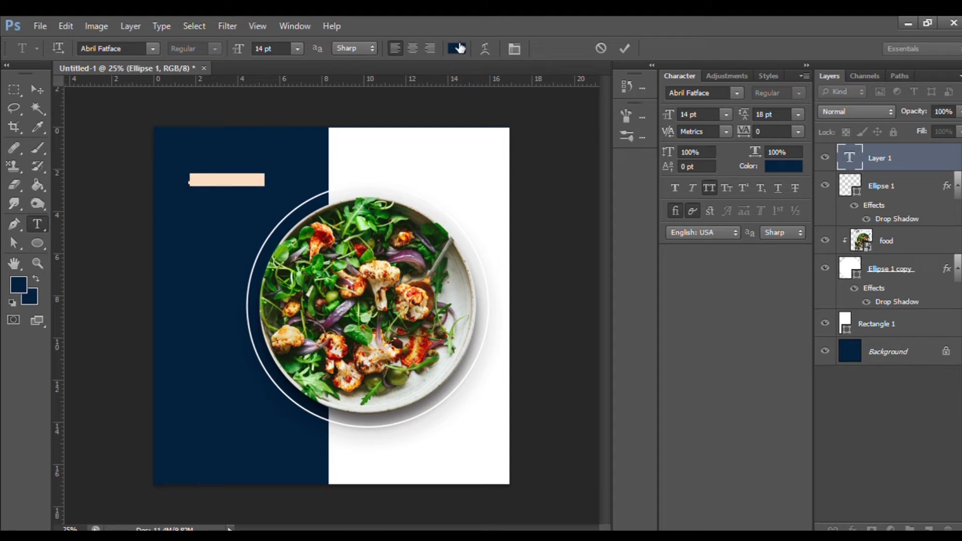
pyautogui.click(456, 49)
pyautogui.click(468, 150)
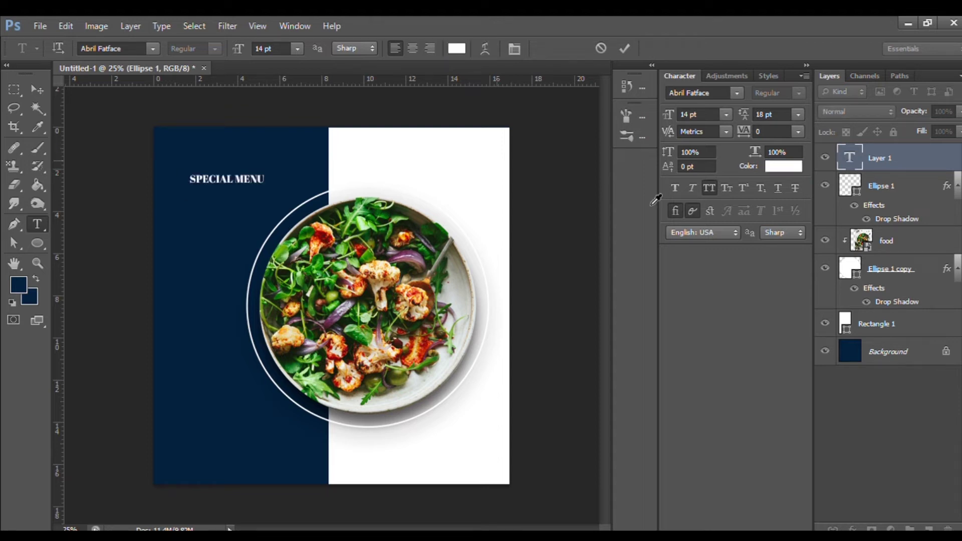
pyautogui.press('Return')
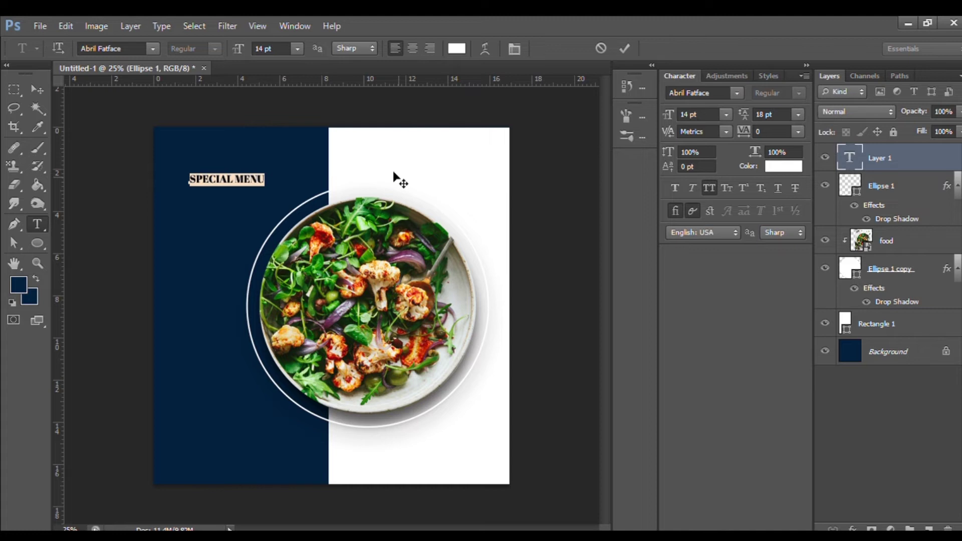
# Move the SPECIAL MENU heading slightly higher on the navy half
pyautogui.click(31, 84)
pyautogui.moveTo(211, 176); pyautogui.dragTo(205, 166)
pyautogui.hotkey('shift', 'Left')
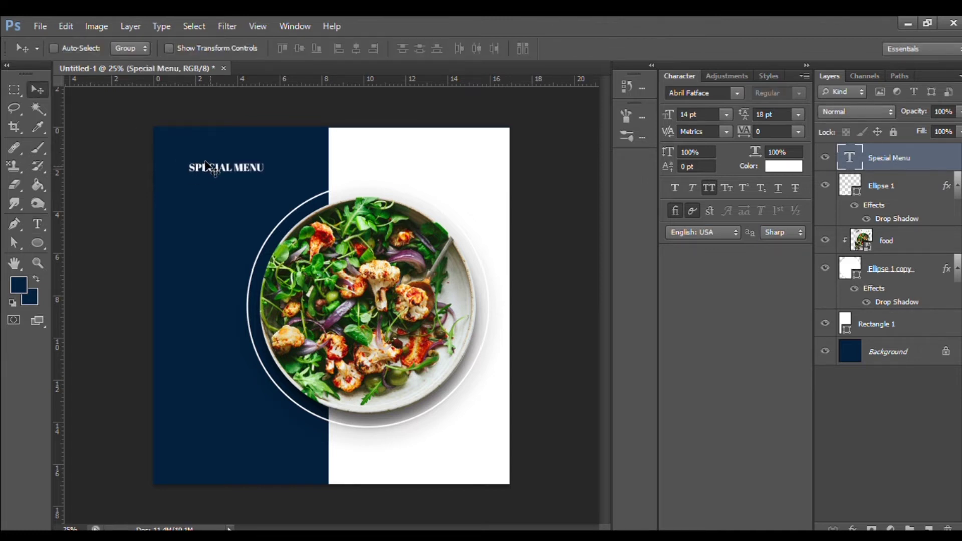
# Enlarge the SPECIAL MENU heading to 24 pt
pyautogui.hotkey('ctrl', '+')
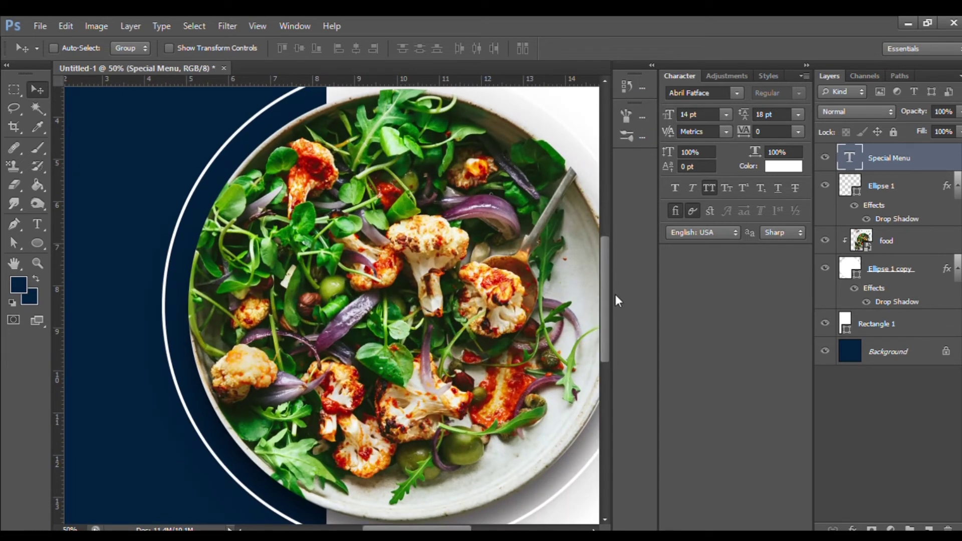
pyautogui.moveTo(601, 306); pyautogui.dragTo(601, 272)
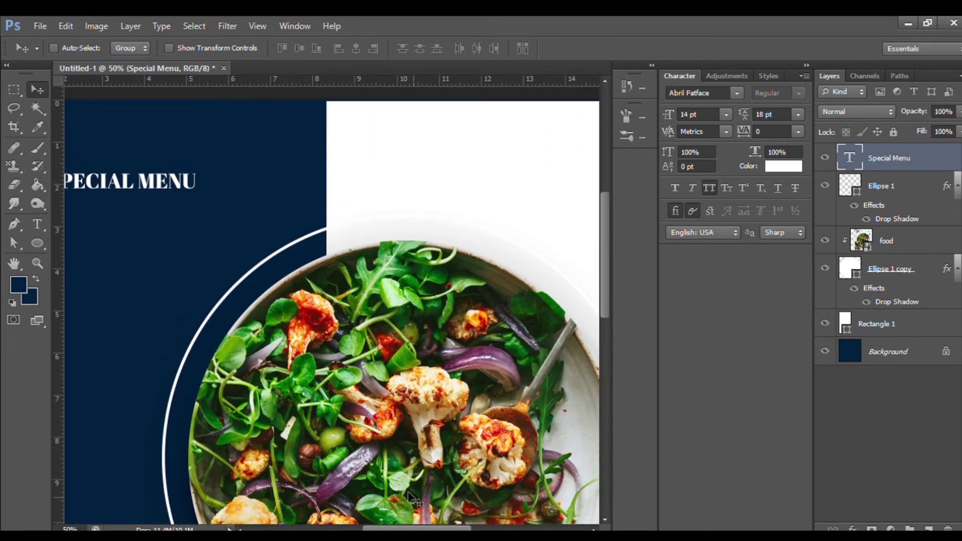
pyautogui.moveTo(416, 527); pyautogui.dragTo(398, 527)
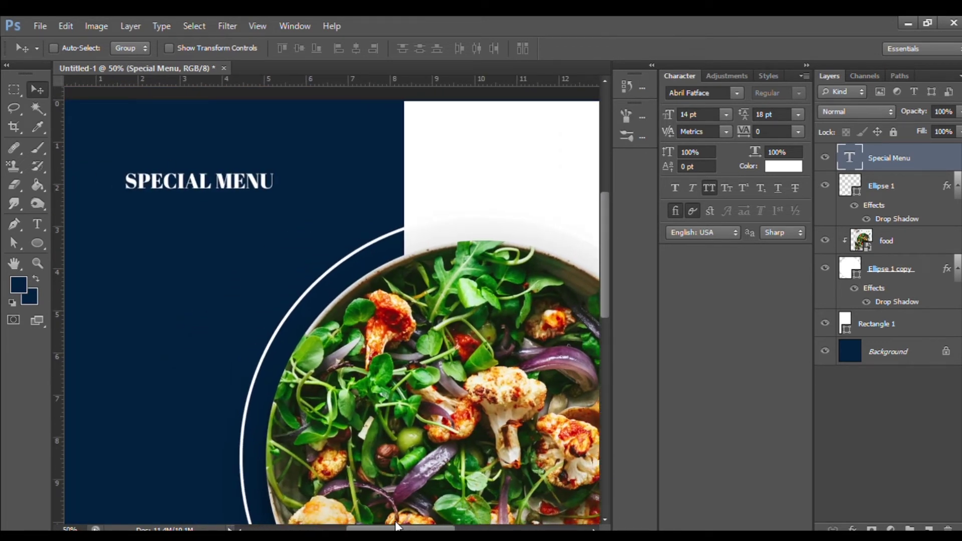
pyautogui.click(37, 224)
pyautogui.moveTo(123, 185); pyautogui.dragTo(294, 187)
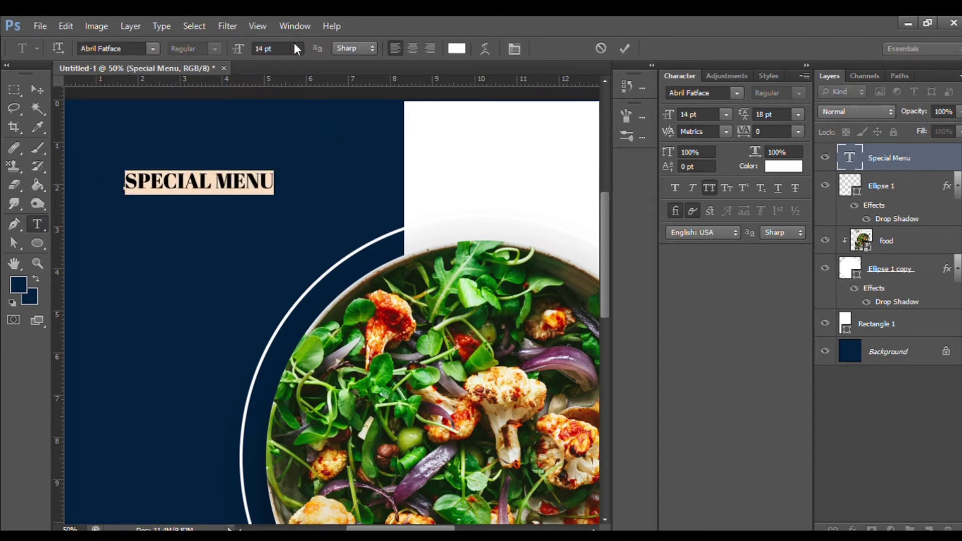
pyautogui.hotkey('ctrl', 'shift', '.')
pyautogui.hotkey('ctrl', 'shift', '.')
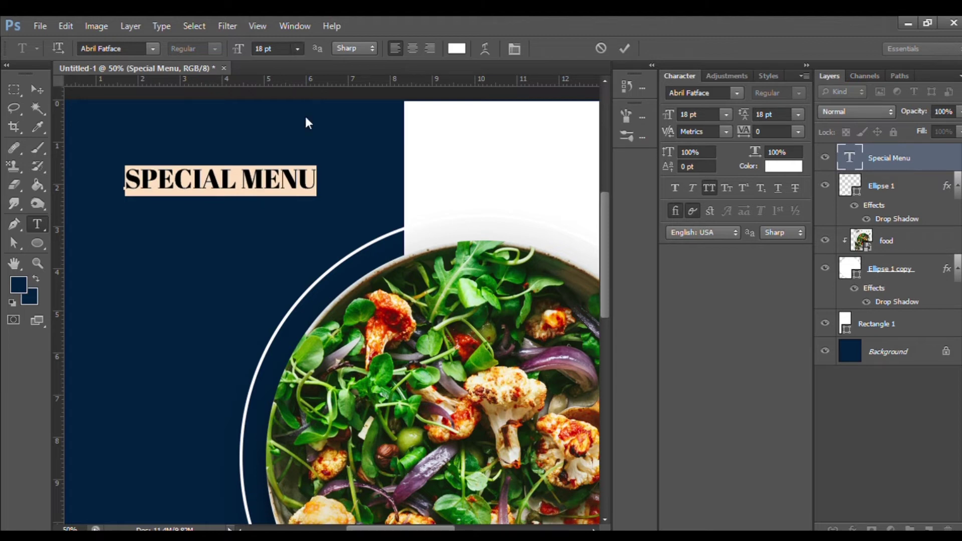
pyautogui.hotkey('ctrl', 'shift', '.')
pyautogui.hotkey('ctrl', 'shift', '.')
pyautogui.hotkey('ctrl', 'shift', '.')
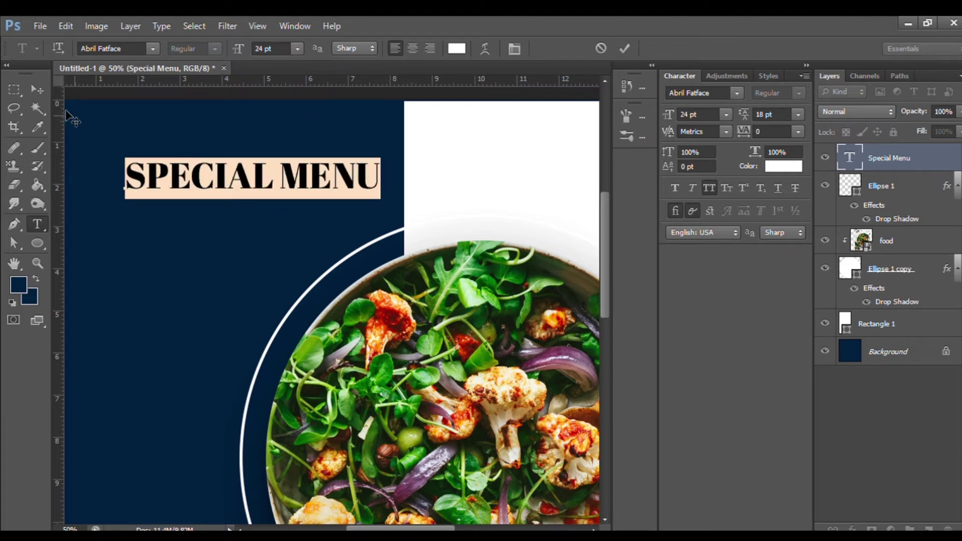
# Reposition the enlarged SPECIAL MENU heading so it sits centred in the navy half above the plate
pyautogui.click(35, 89)
pyautogui.hotkey('ctrl', '-')
pyautogui.hotkey('ctrl', '-')
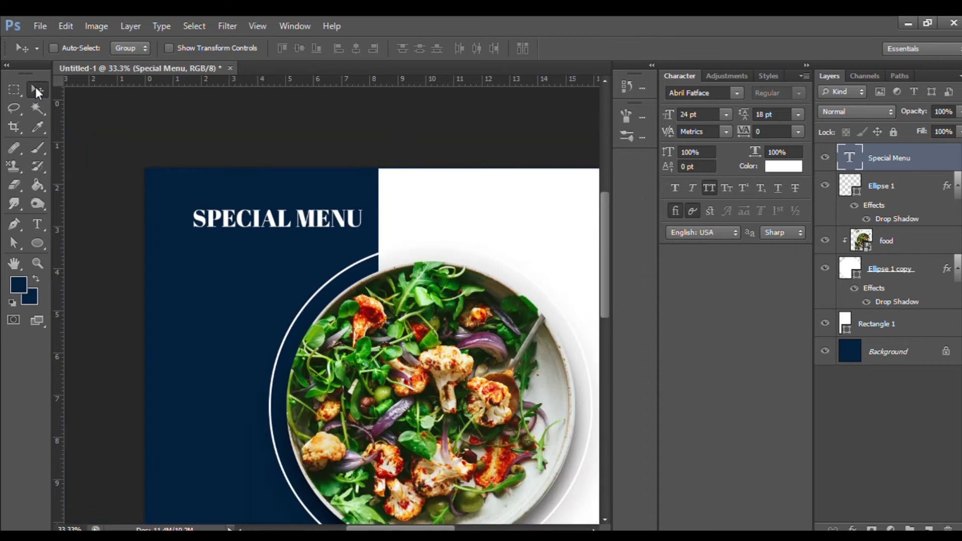
pyautogui.moveTo(235, 159); pyautogui.dragTo(218, 165)
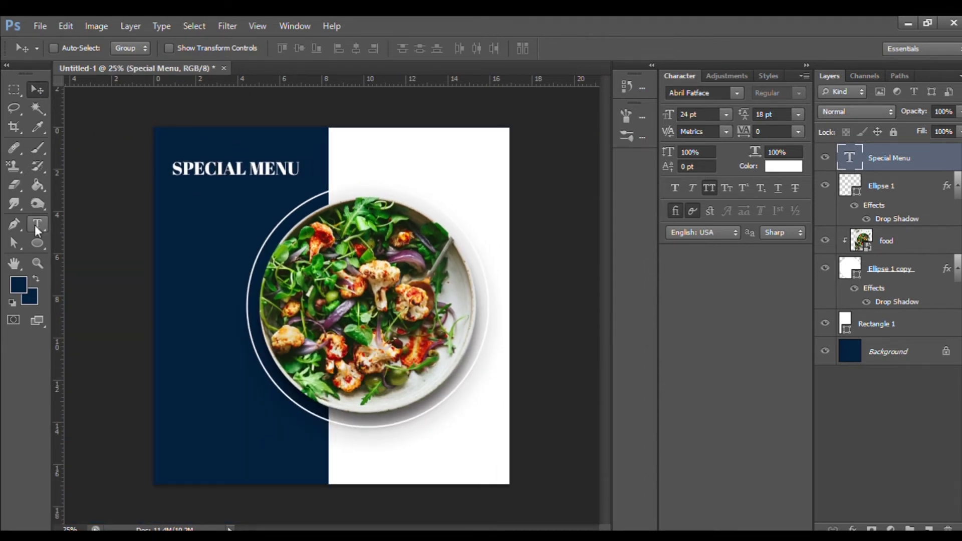
# Draw a thin white horizontal line about 612 px long with a 6 px weight just beneath the heading
pyautogui.click(38, 243)
pyautogui.hotkey('shift', 'u')
pyautogui.hotkey('shift', 'u')
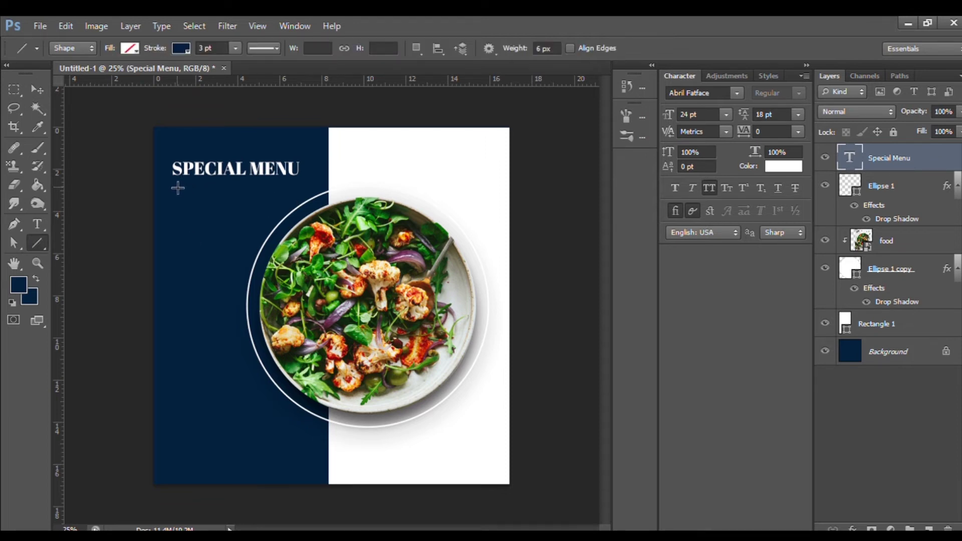
pyautogui.moveTo(178, 188); pyautogui.dragTo(286, 186)
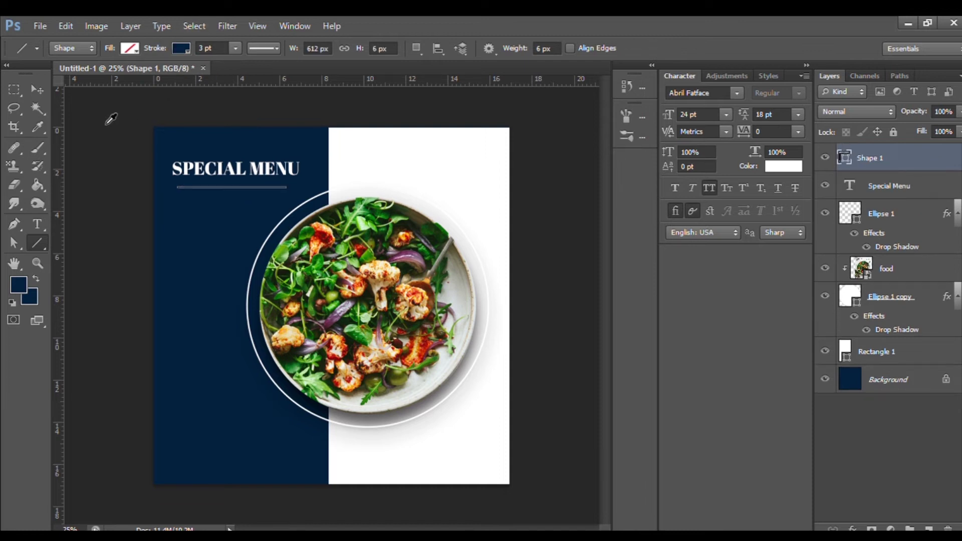
pyautogui.click(33, 89)
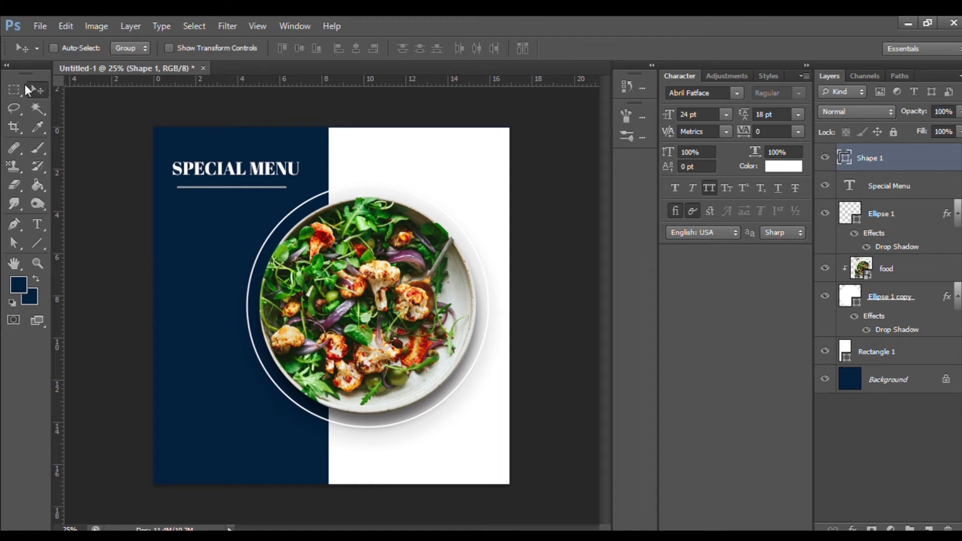
# Add a Lorem ipsum paragraph in a tall text box on the navy area beside the plate and set it to 14 pt
pyautogui.click(37, 223)
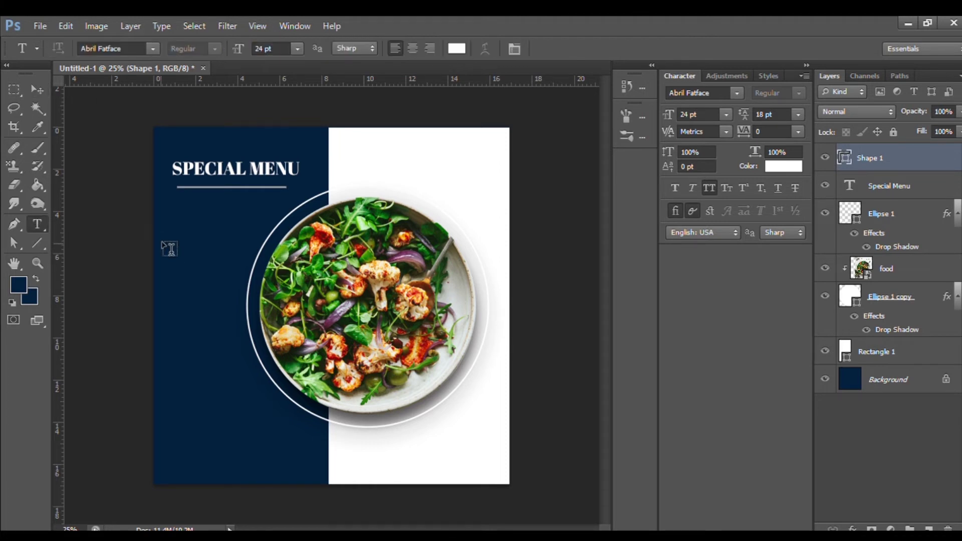
pyautogui.moveTo(154, 222); pyautogui.dragTo(238, 429)
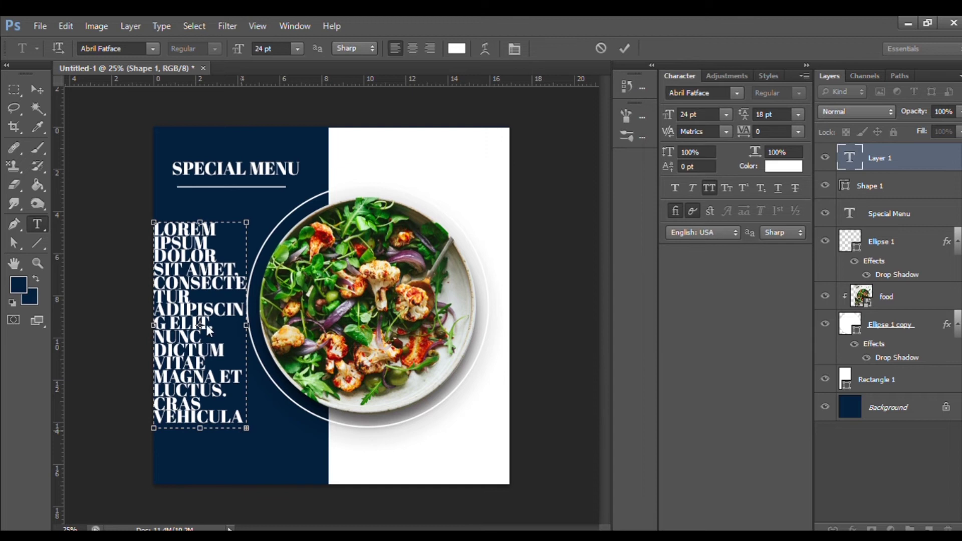
pyautogui.moveTo(157, 231); pyautogui.dragTo(229, 396)
pyautogui.doubleClick(229, 396)
pyautogui.hotkey('ctrl', 'a')
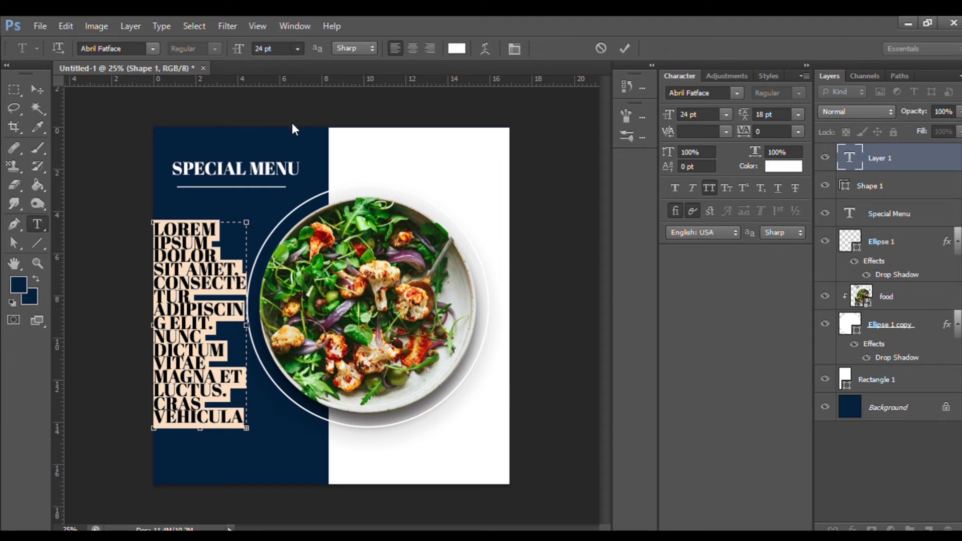
pyautogui.hotkey('ctrl', 'shift', ',')
pyautogui.hotkey('ctrl', 'shift', ',')
pyautogui.hotkey('ctrl', 'shift', ',')
pyautogui.hotkey('ctrl', 'shift', ',')
pyautogui.hotkey('ctrl', 'shift', ',')
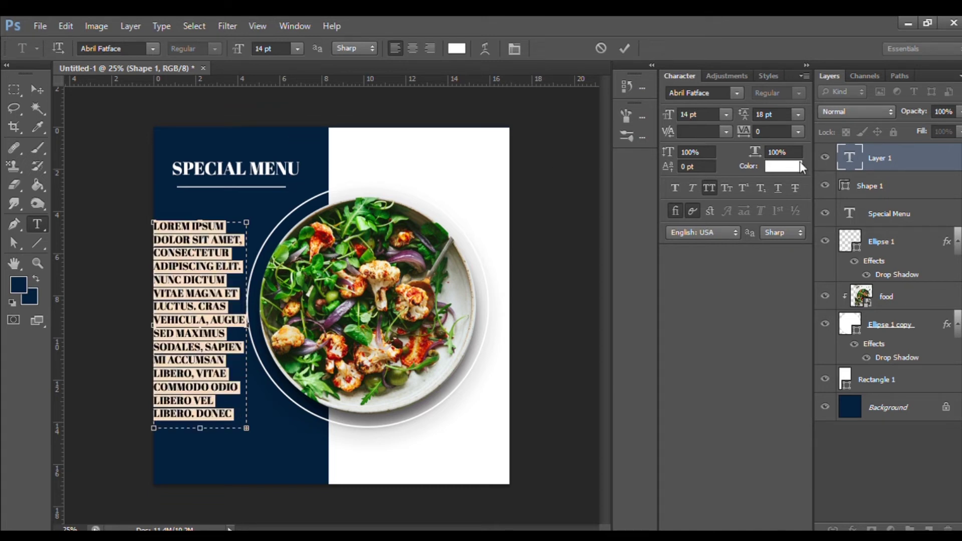
# Format the paragraph in the Century font without all caps and shift it slightly inward from the canvas edge
pyautogui.click(704, 188)
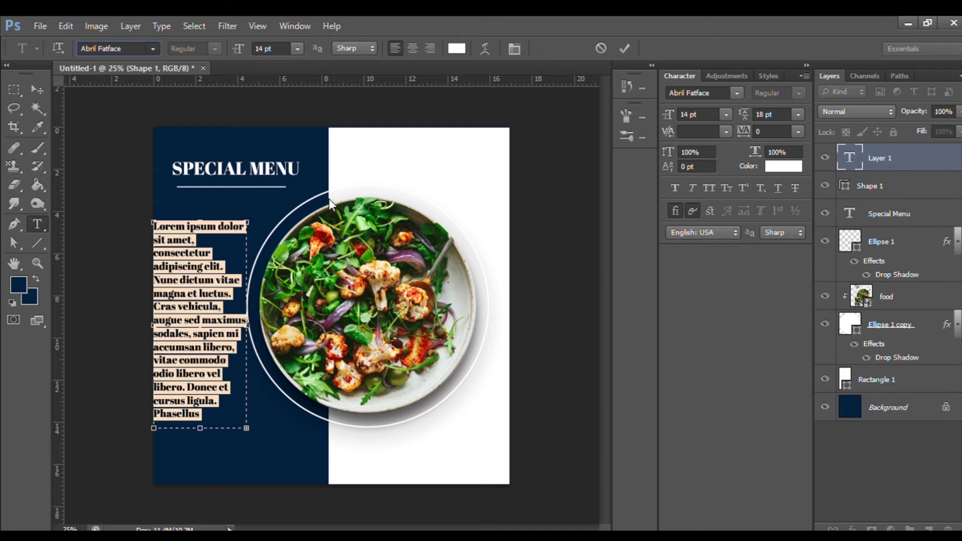
pyautogui.write('Century')
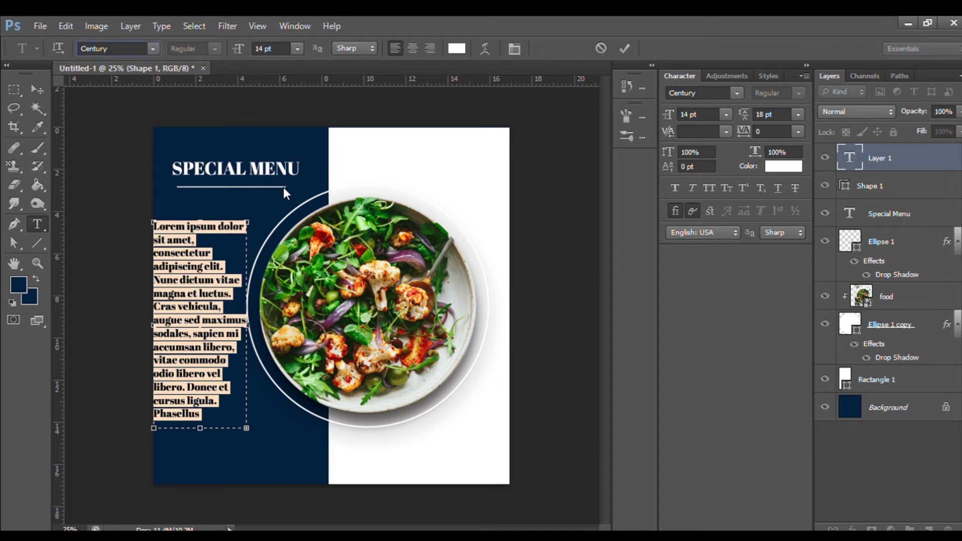
pyautogui.click(36, 88)
pyautogui.moveTo(199, 258); pyautogui.dragTo(203, 255)
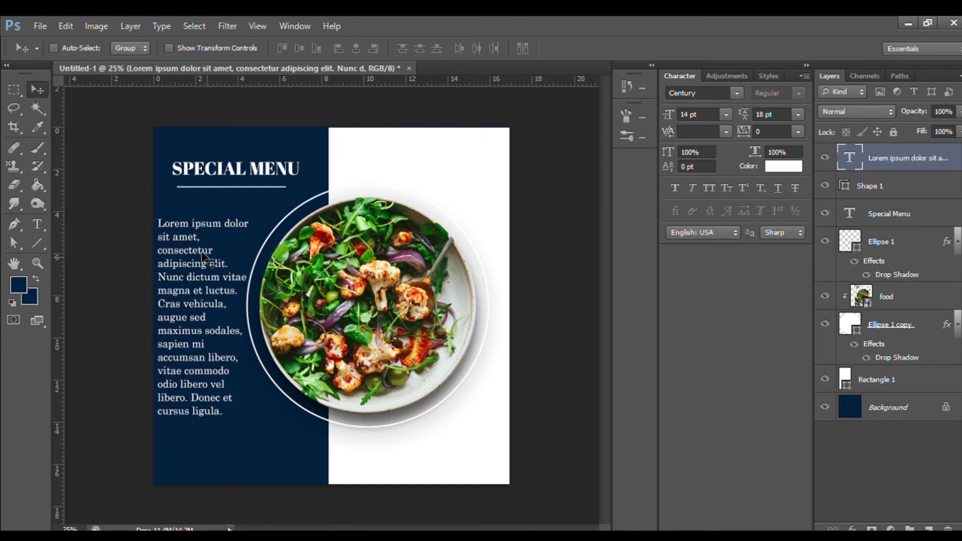
# Add the text "Order Now" in navy on the white half below the plate
pyautogui.click(36, 240)
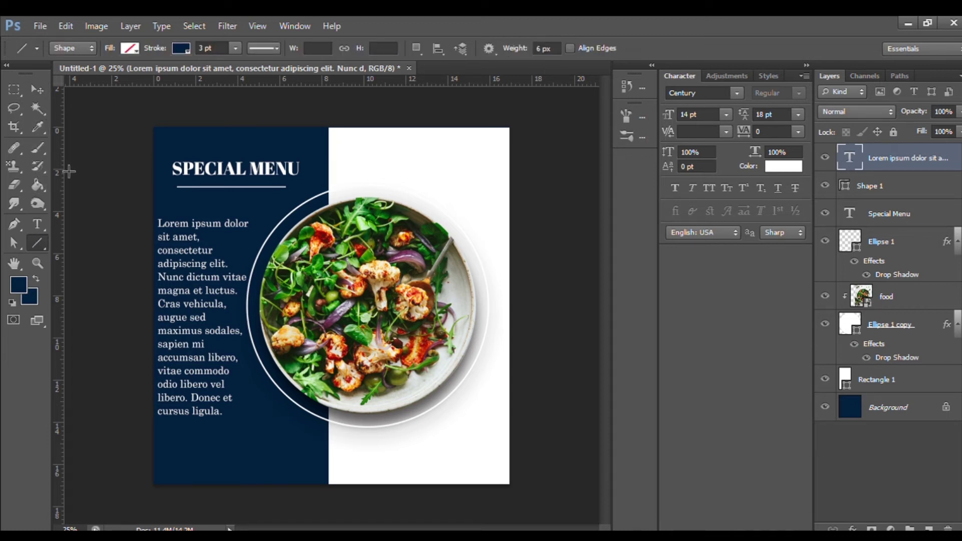
pyautogui.click(37, 224)
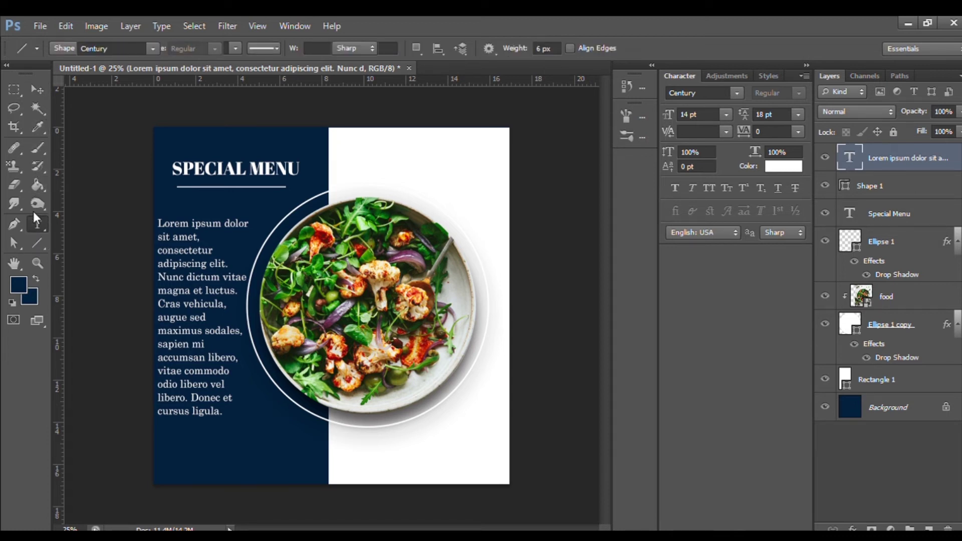
pyautogui.click(390, 451)
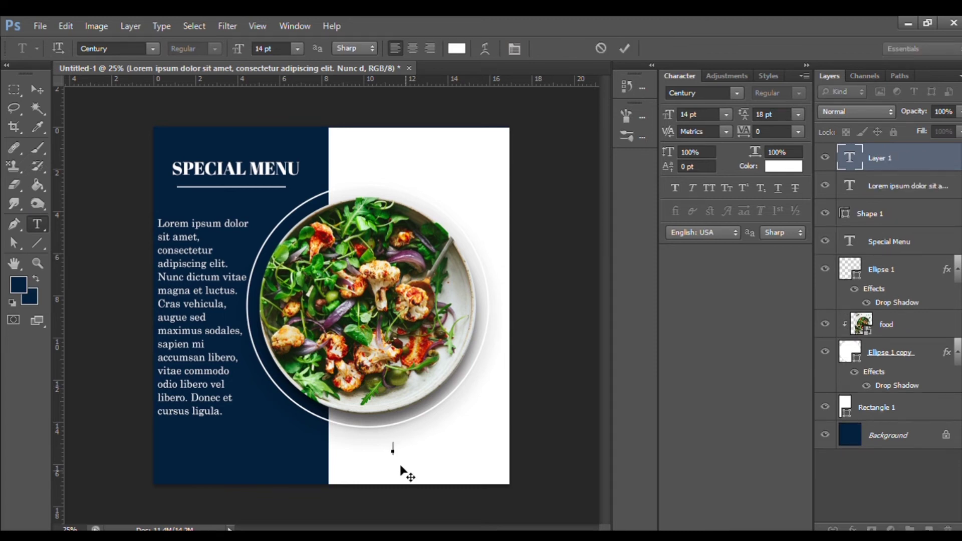
pyautogui.write('Lorem ipsum')
pyautogui.moveTo(391, 451); pyautogui.dragTo(521, 453)
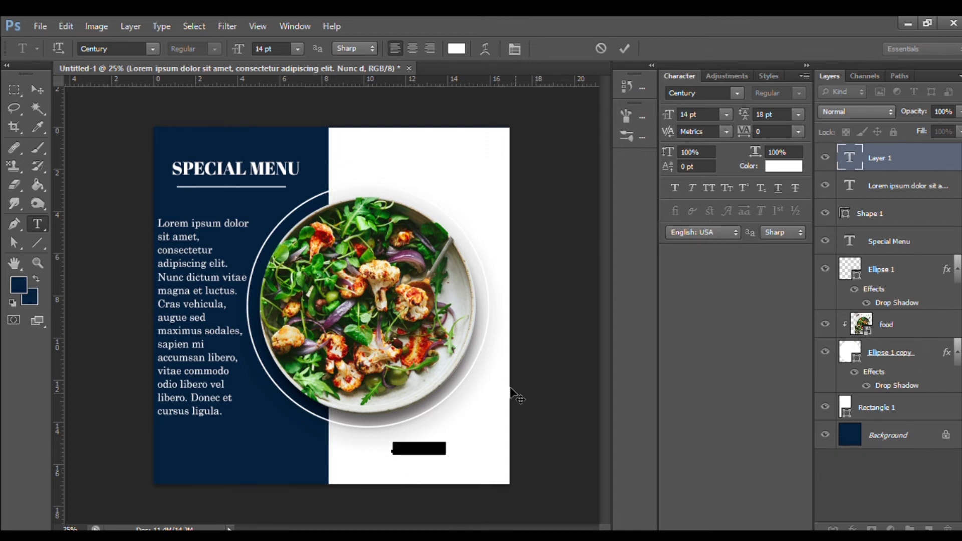
pyautogui.click(456, 48)
pyautogui.click(297, 145)
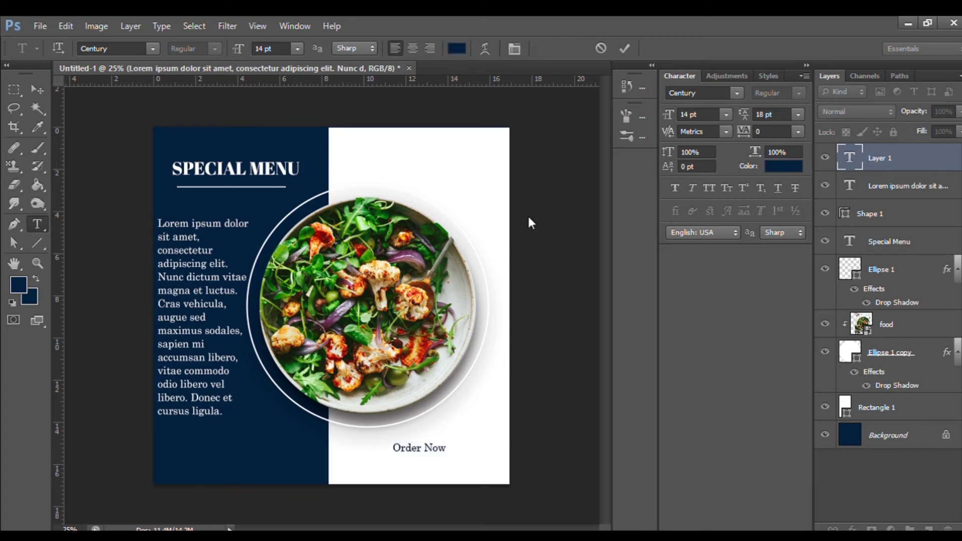
pyautogui.press('Return')
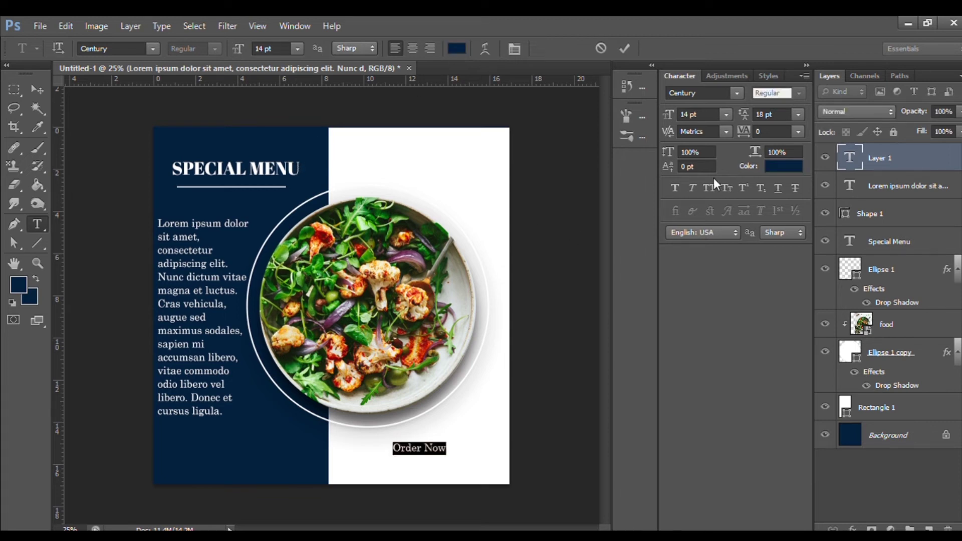
# Format the Order Now text in all caps, 18 pt Aladin, and shift it slightly down and to the left
pyautogui.click(707, 186)
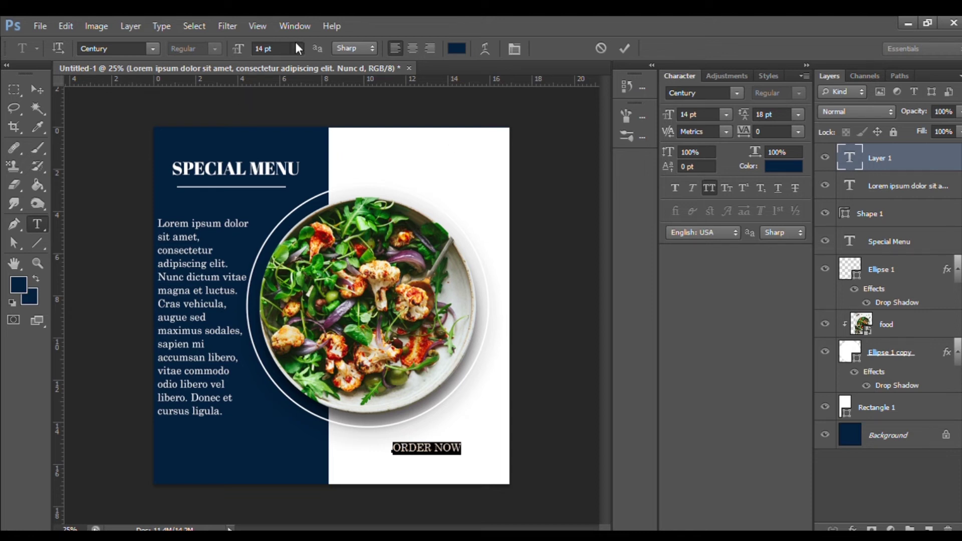
pyautogui.hotkey('ctrl', 'shift', '.')
pyautogui.hotkey('ctrl', 'shift', '.')
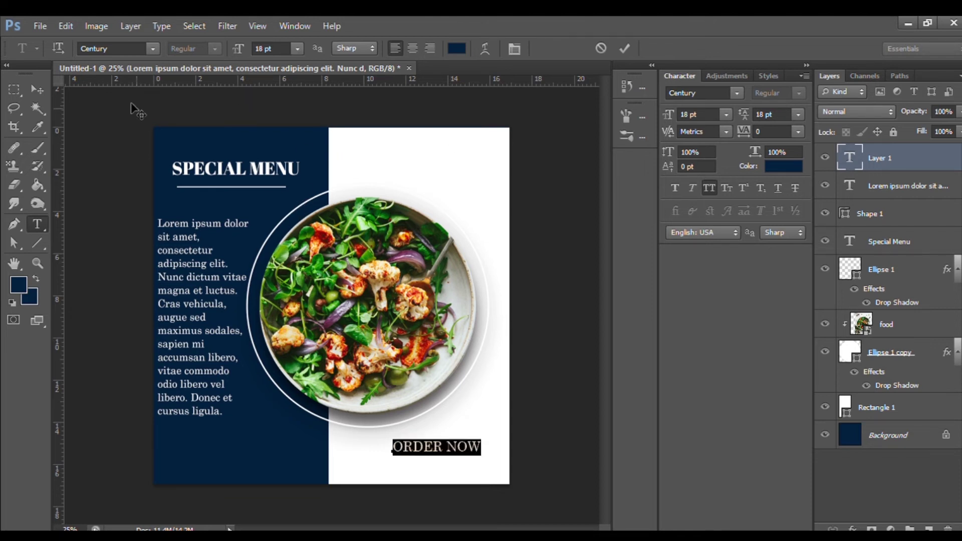
pyautogui.click(112, 45)
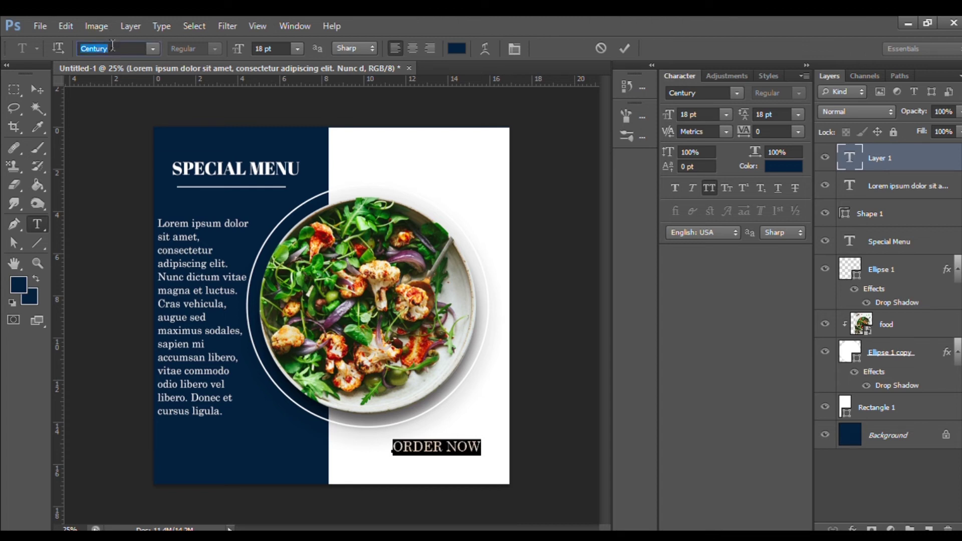
pyautogui.write('Al')
pyautogui.press('Return')
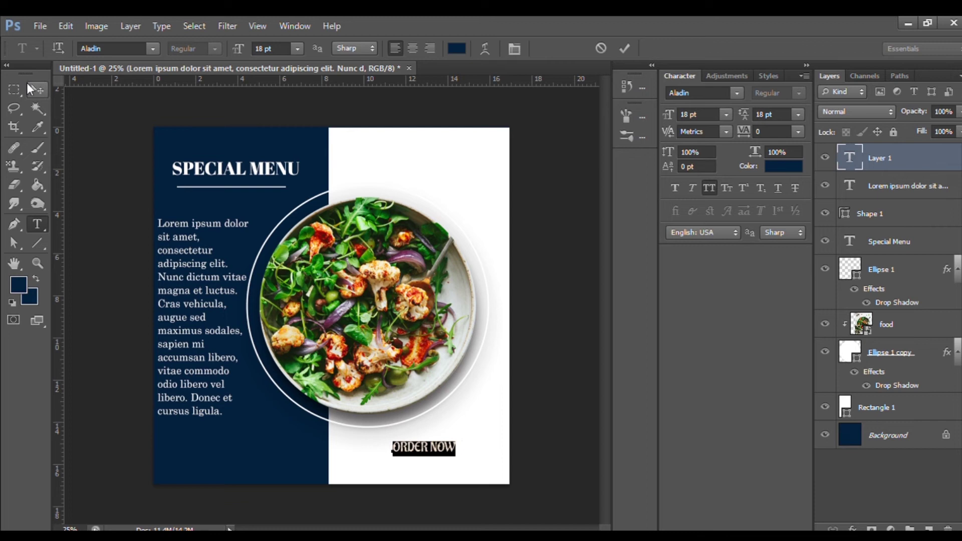
pyautogui.click(30, 90)
pyautogui.moveTo(422, 441); pyautogui.dragTo(417, 444)
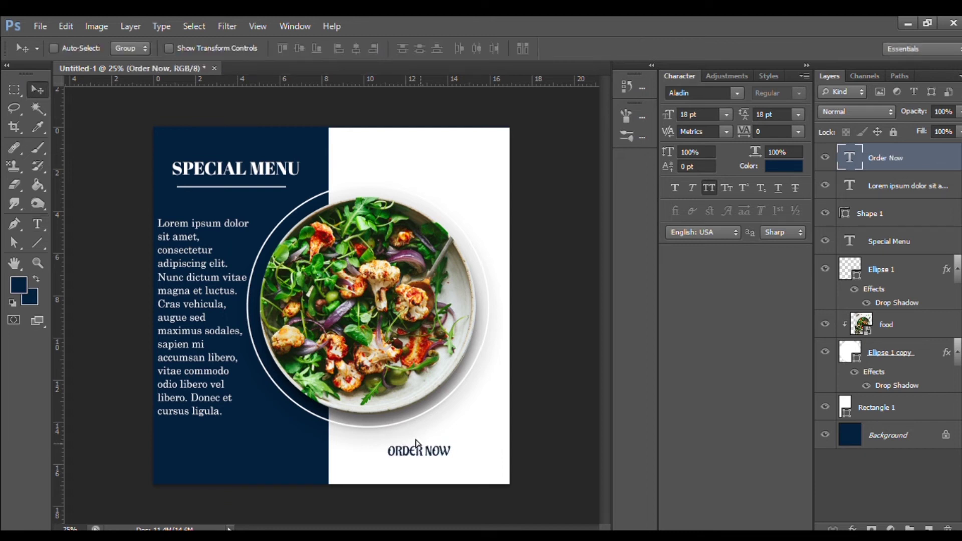
# Draw an unfilled rectangle of about 460 by 148 px with a 3 pt navy stroke around the Order Now text
pyautogui.click(36, 243)
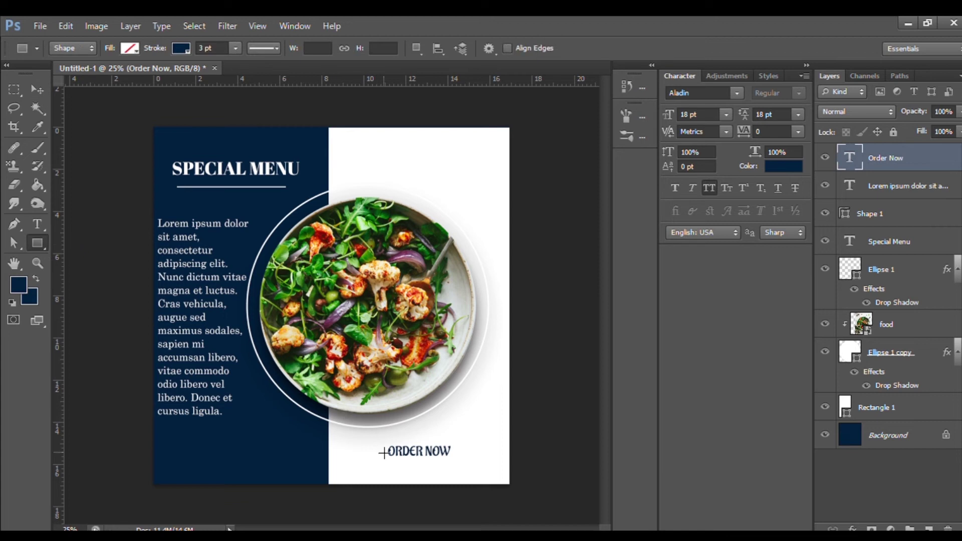
pyautogui.moveTo(379, 440); pyautogui.dragTo(461, 465)
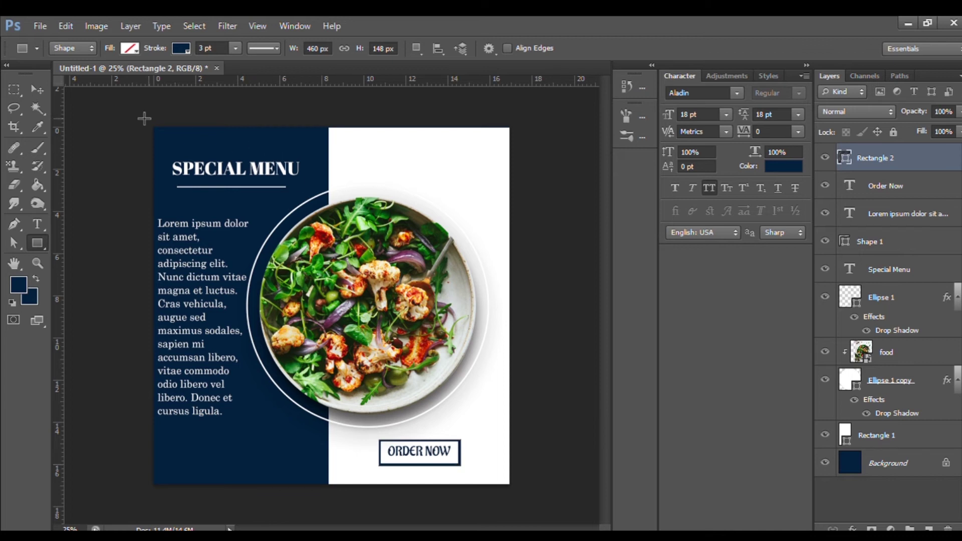
pyautogui.click(38, 88)
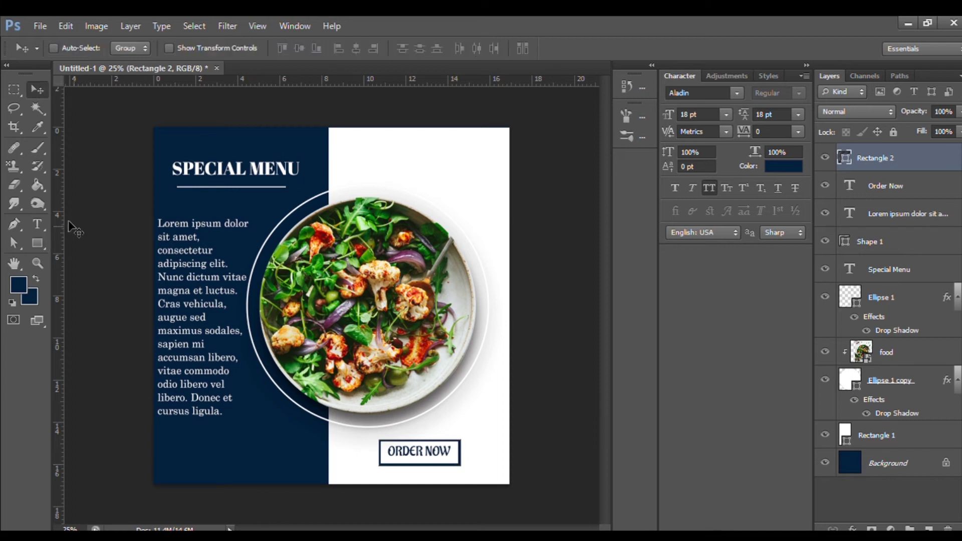
# Remove the all caps formatting from the Order Now text and nudge it right to centre it inside its frame
pyautogui.click(36, 228)
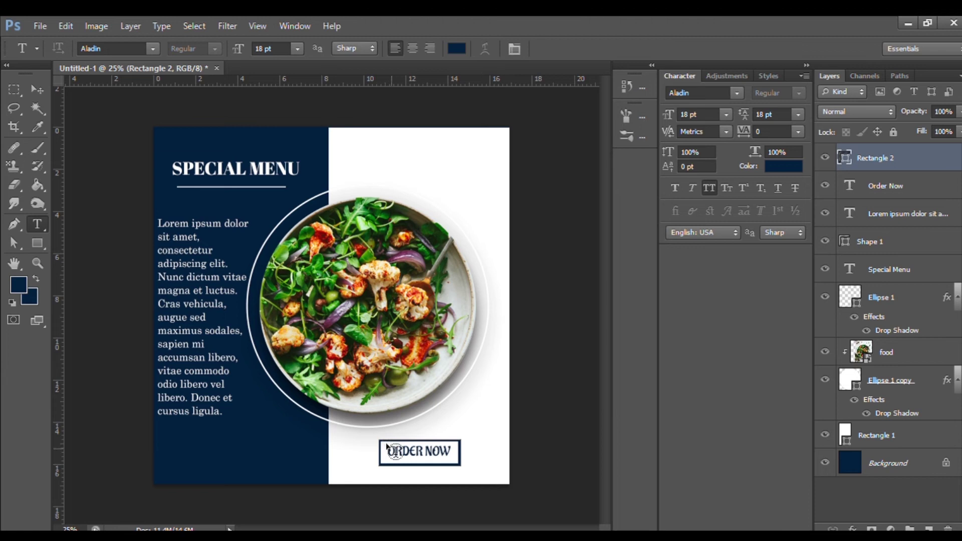
pyautogui.click(910, 184)
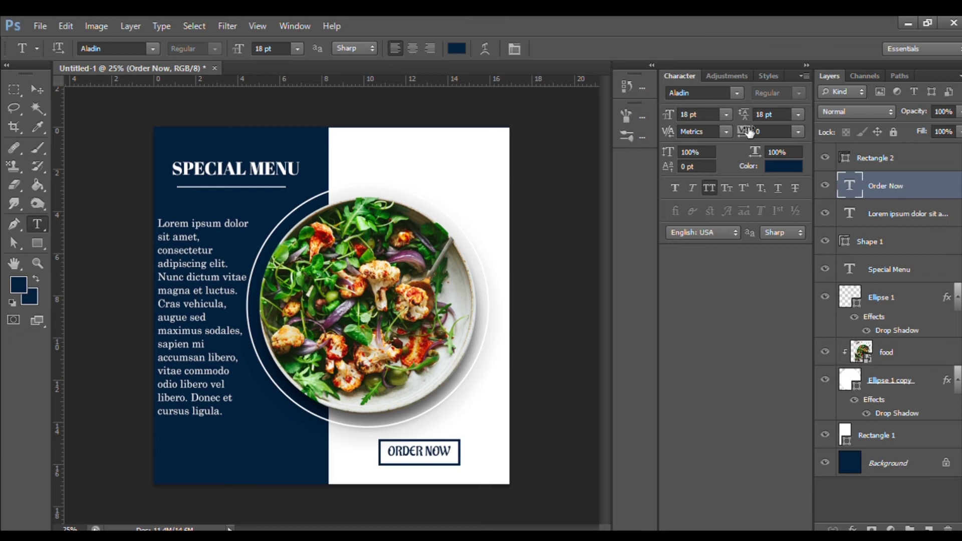
pyautogui.click(708, 186)
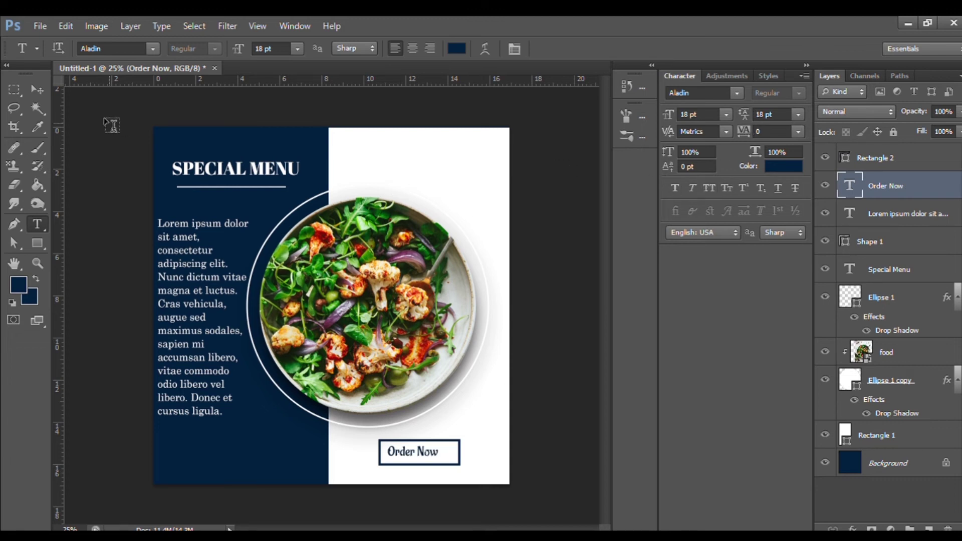
pyautogui.click(31, 88)
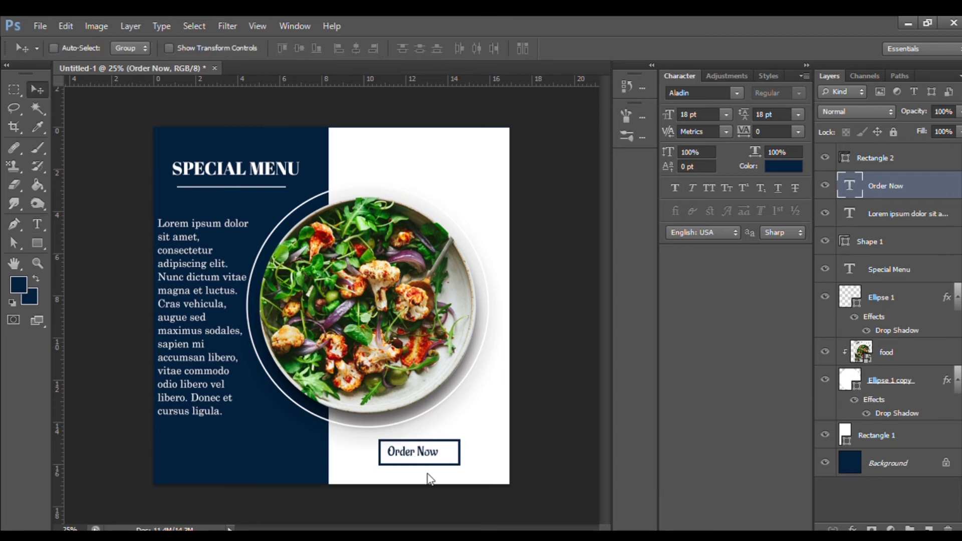
pyautogui.hotkey('shift', 'Right')
pyautogui.hotkey('shift', 'Right')
pyautogui.hotkey('shift', 'Right')
pyautogui.hotkey('shift', 'Right')
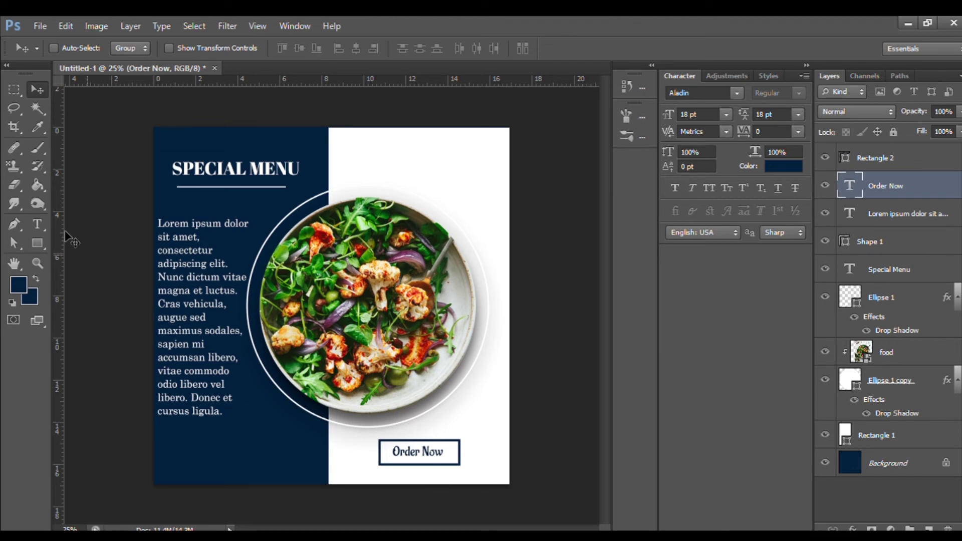
# Add the two-line navy text "50% OFFER" on the white half above the plate
pyautogui.click(31, 224)
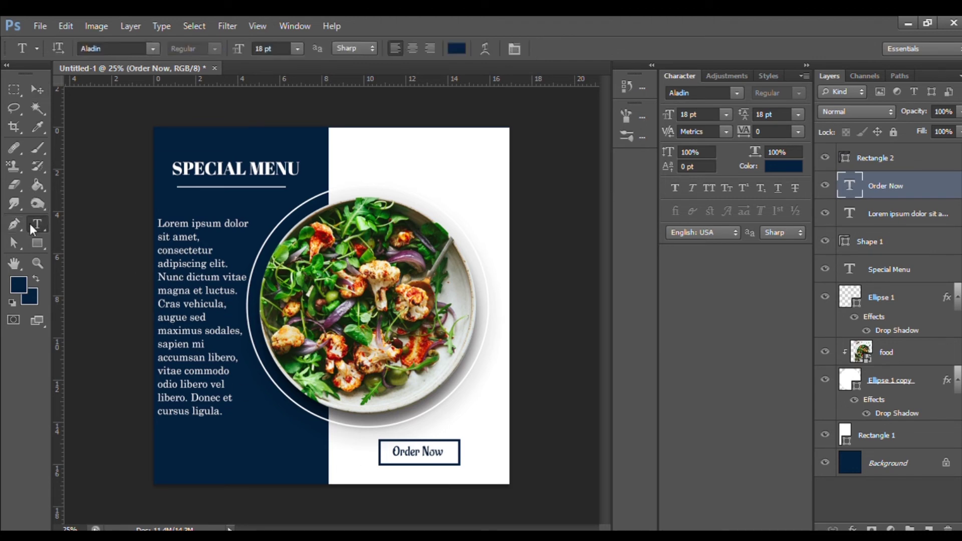
pyautogui.click(425, 164)
pyautogui.write('50%')
pyautogui.press('Return')
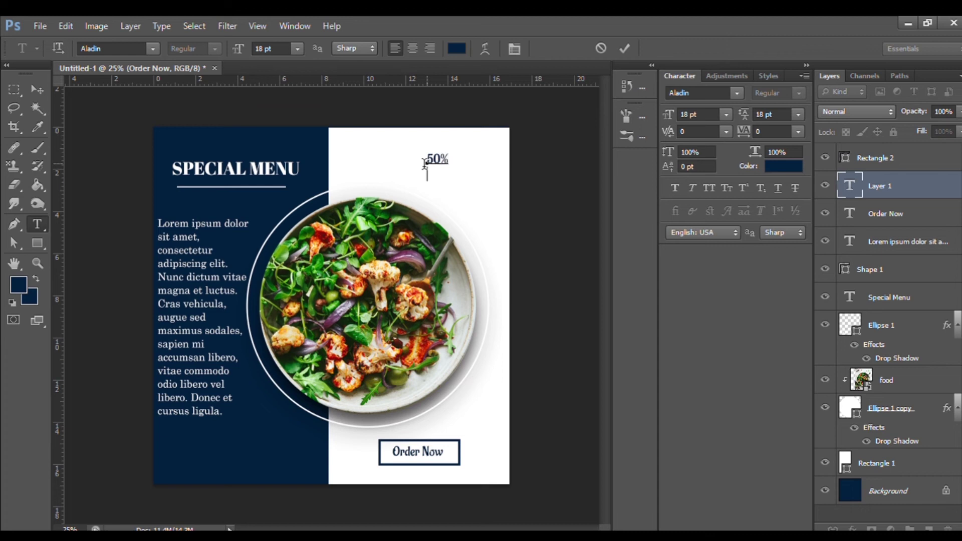
pyautogui.write('OFFER')
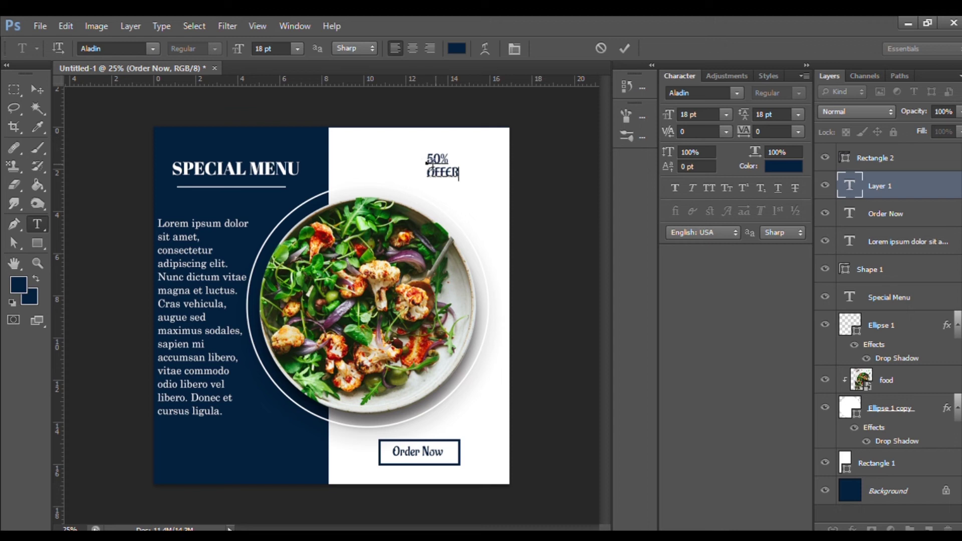
pyautogui.moveTo(426, 173); pyautogui.dragTo(467, 177)
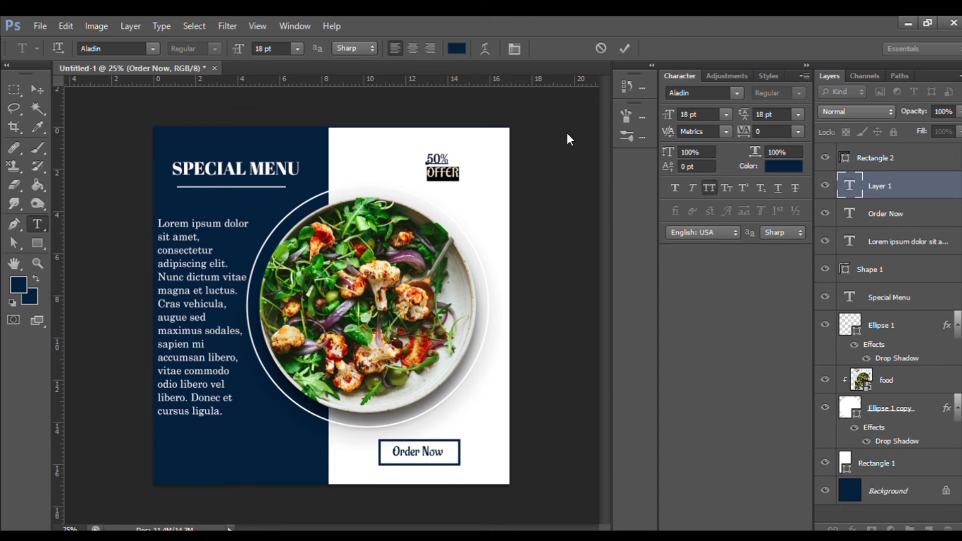
pyautogui.click(30, 89)
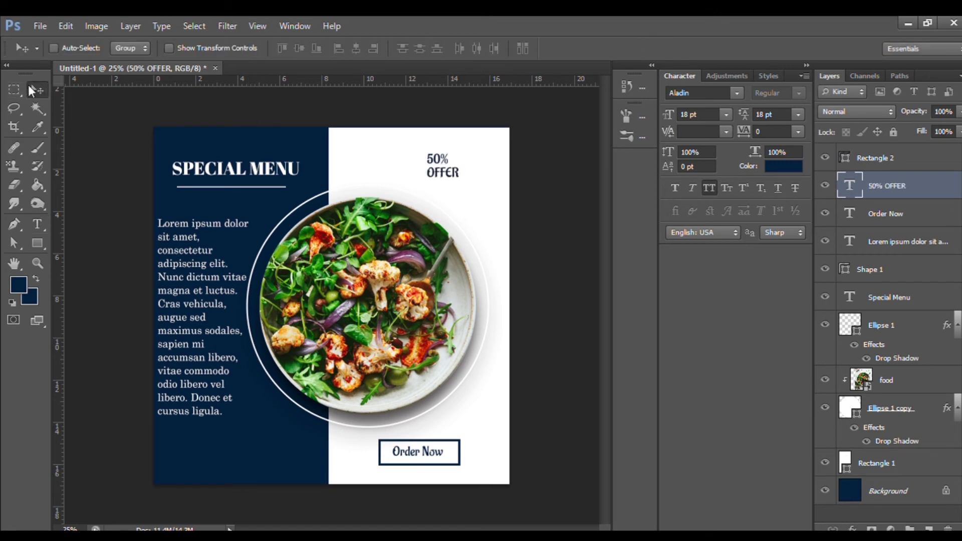
# Set the whole 50% OFFER text to 24 pt and shift it slightly right and up
pyautogui.click(37, 224)
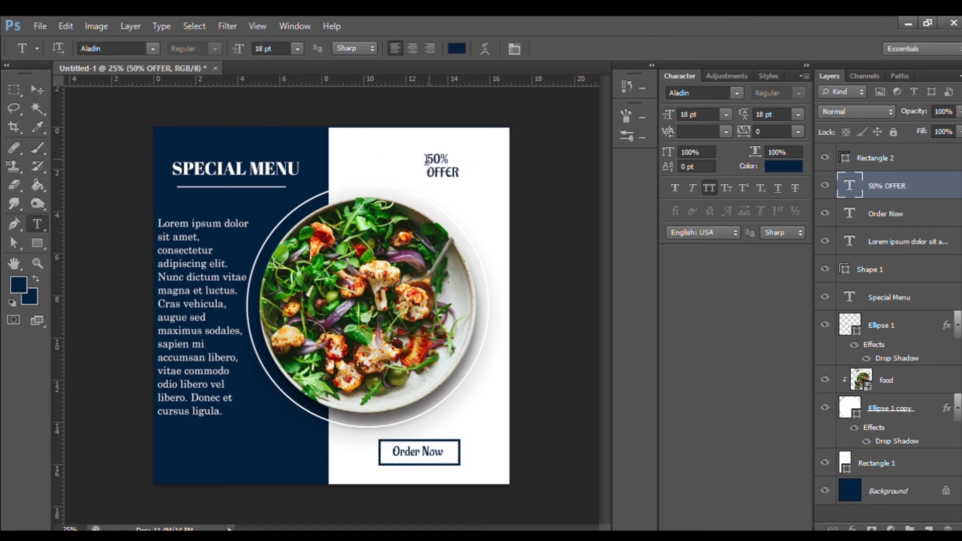
pyautogui.moveTo(425, 159); pyautogui.dragTo(477, 196)
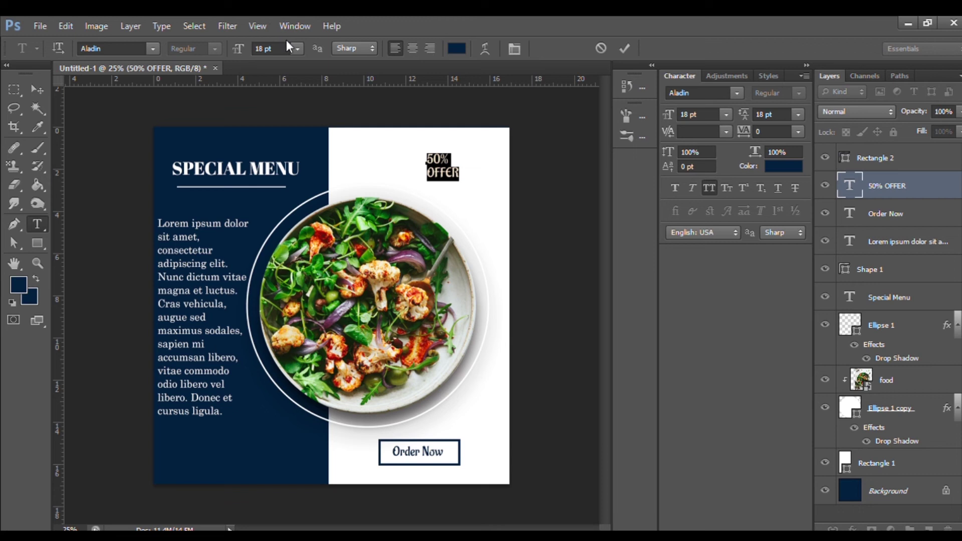
pyautogui.click(263, 48)
pyautogui.write('24')
pyautogui.press('Return')
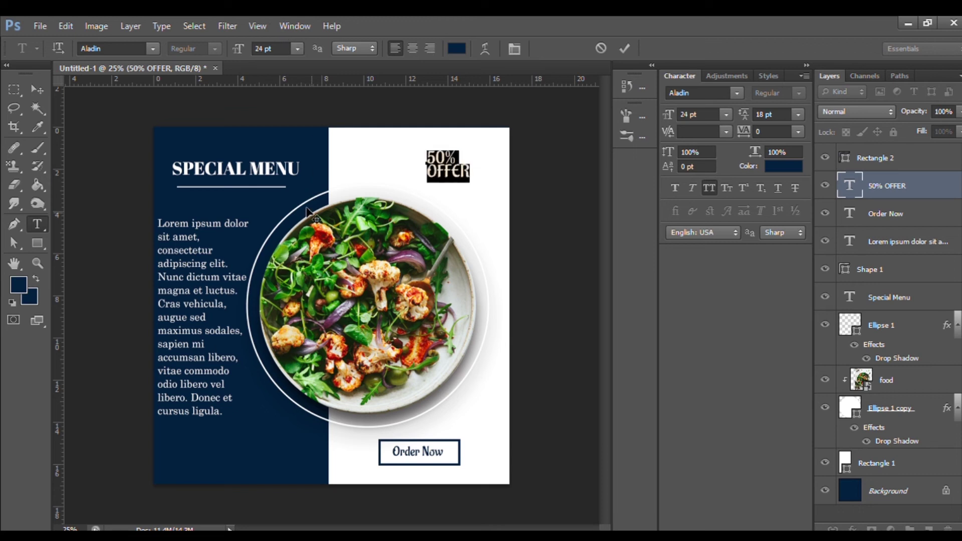
pyautogui.click(34, 86)
pyautogui.moveTo(438, 172); pyautogui.dragTo(443, 170)
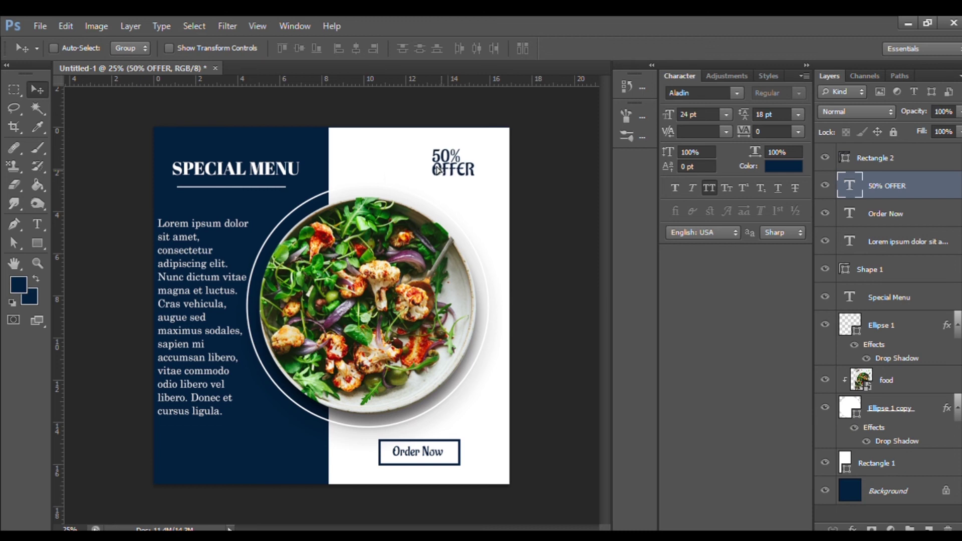
# Change only the word OFFER in the discount text to the Abril Fatface font
pyautogui.click(40, 223)
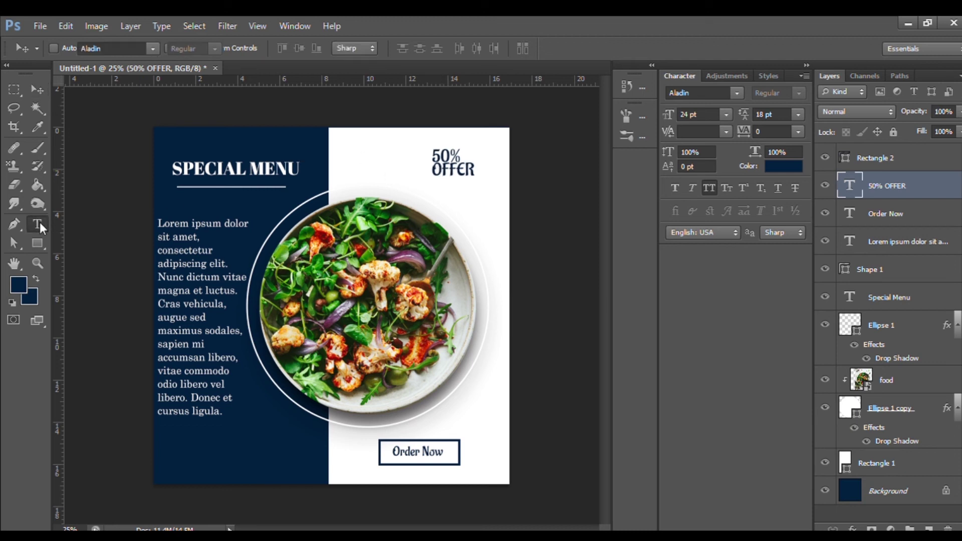
pyautogui.moveTo(432, 171); pyautogui.dragTo(476, 174)
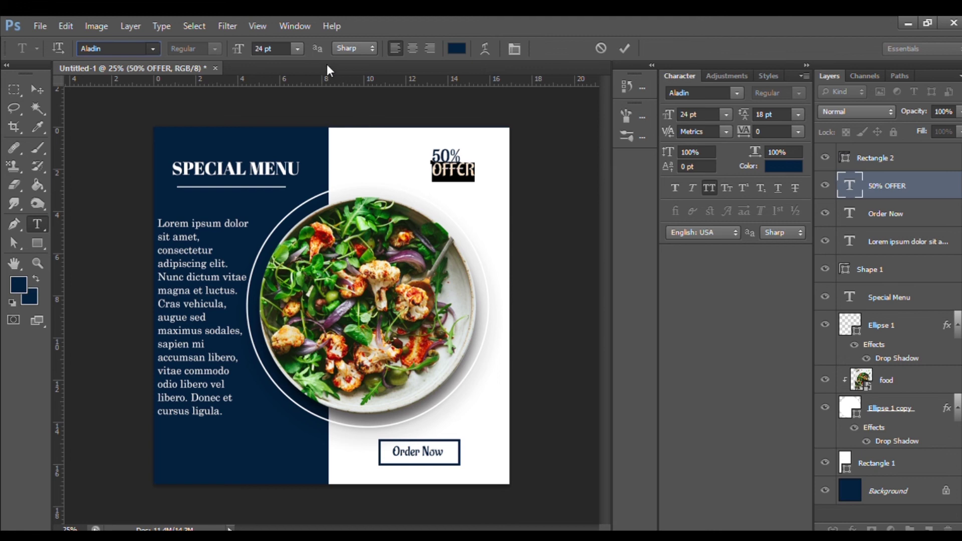
pyautogui.press('Up')
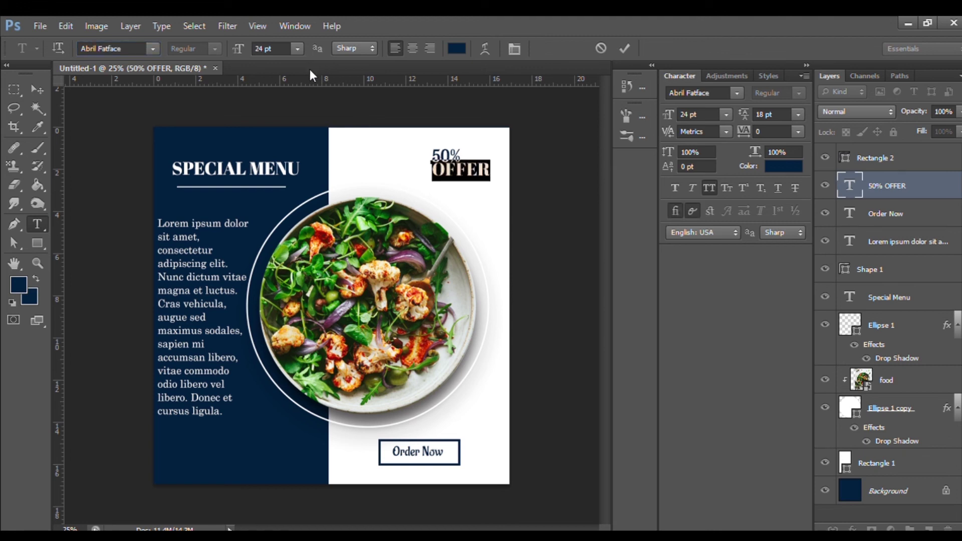
pyautogui.click(41, 86)
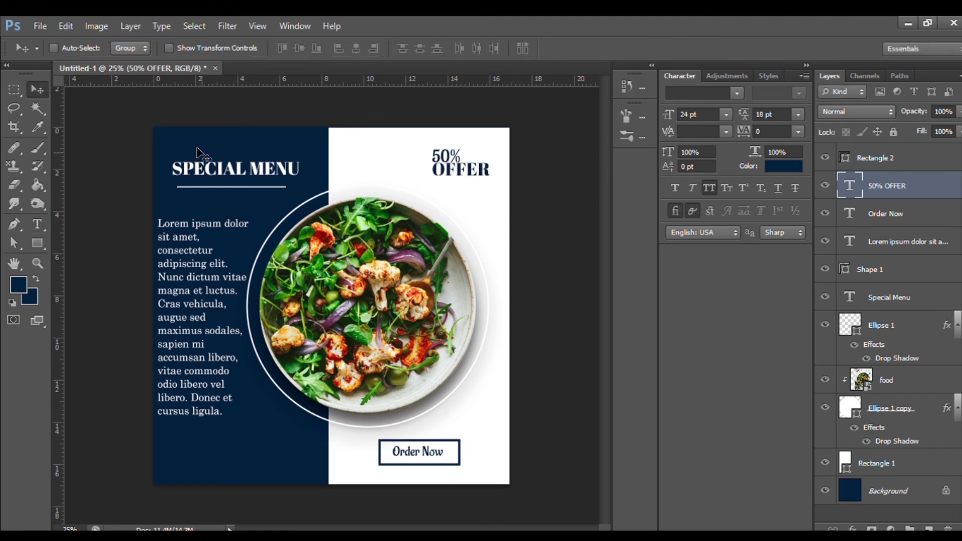
# Increase the line spacing of the two-line 50% OFFER text to 24 pt
pyautogui.click(38, 224)
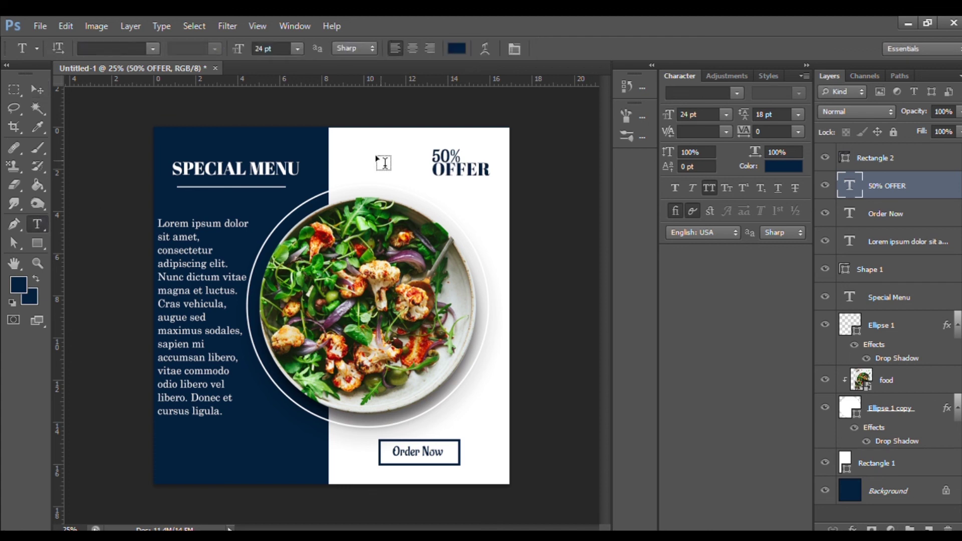
pyautogui.moveTo(434, 156); pyautogui.dragTo(535, 206)
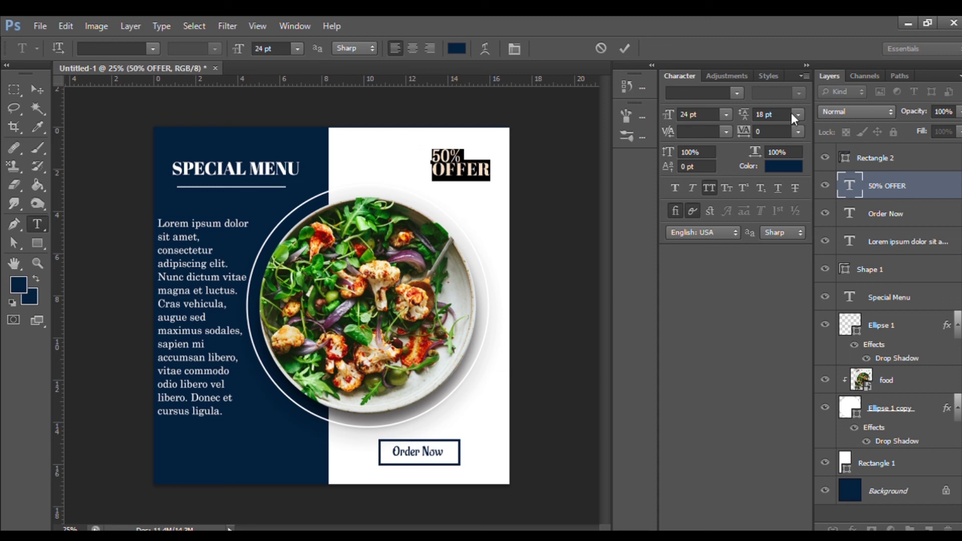
pyautogui.hotkey('alt', 'Down')
pyautogui.hotkey('alt', 'Down')
pyautogui.hotkey('alt', 'Down')
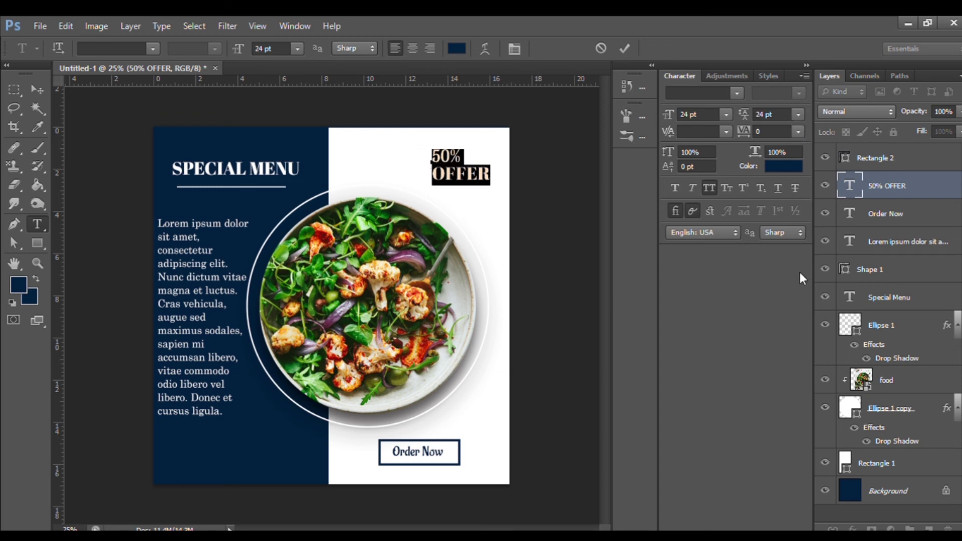
pyautogui.click(36, 89)
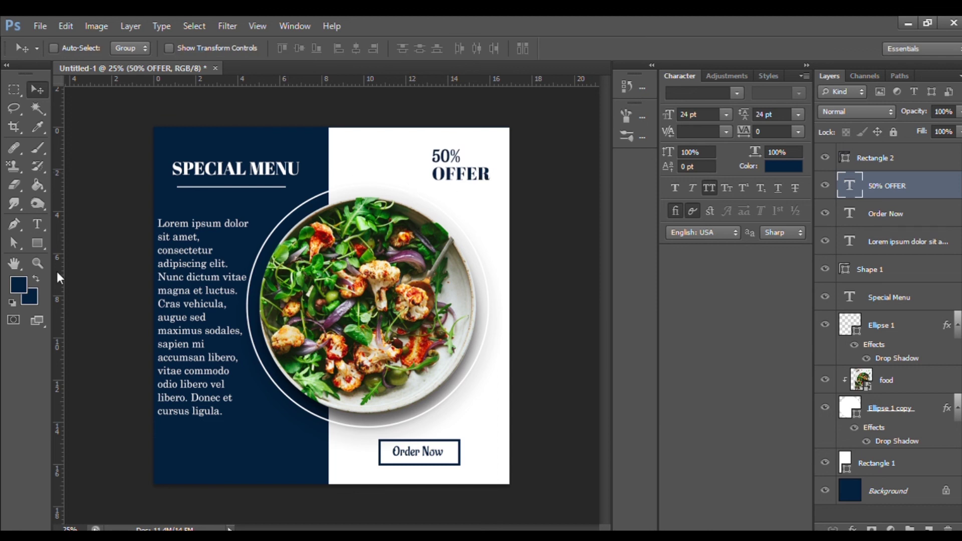
pyautogui.click(36, 223)
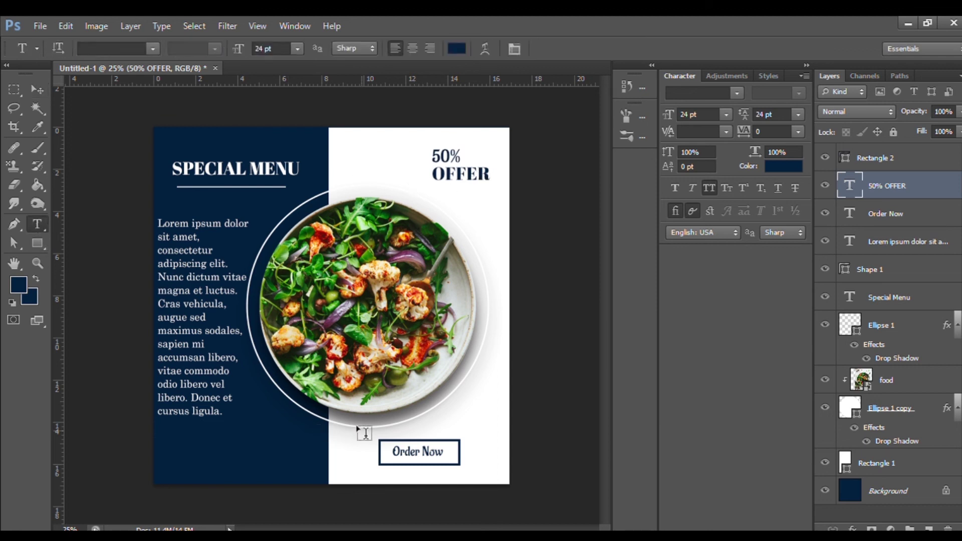
pyautogui.click(191, 449)
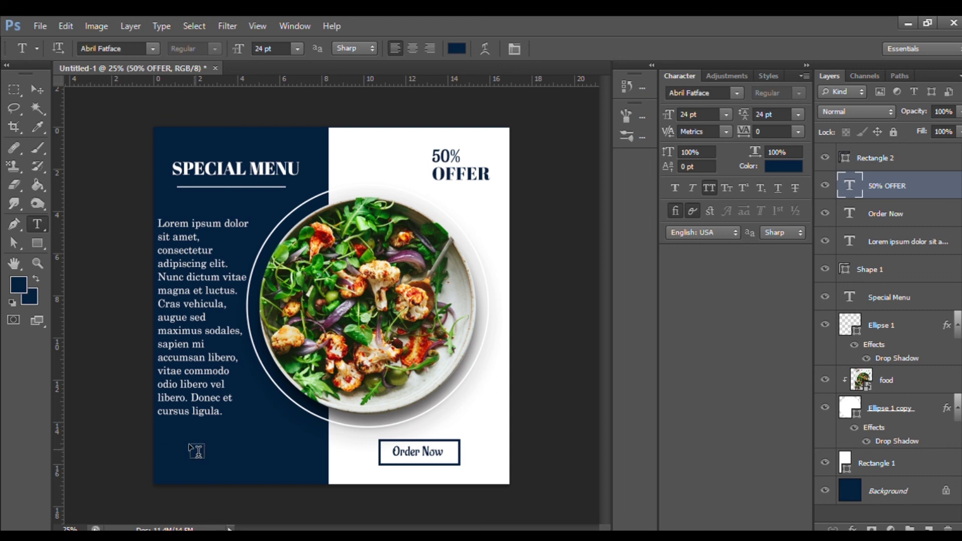
pyautogui.write('________')
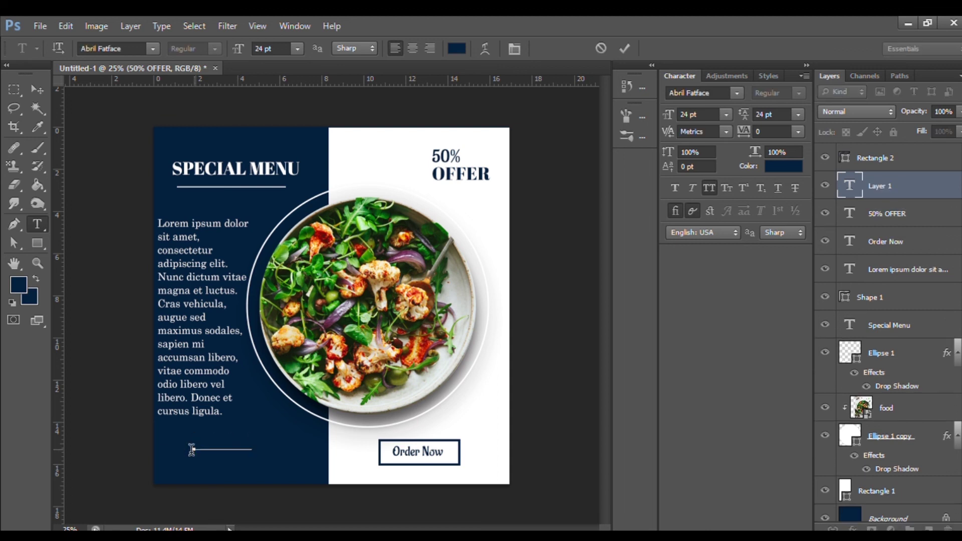
pyautogui.press('BackSpace')
pyautogui.press('BackSpace')
pyautogui.press('BackSpace')
pyautogui.press('BackSpace')
pyautogui.write('__________.COM')
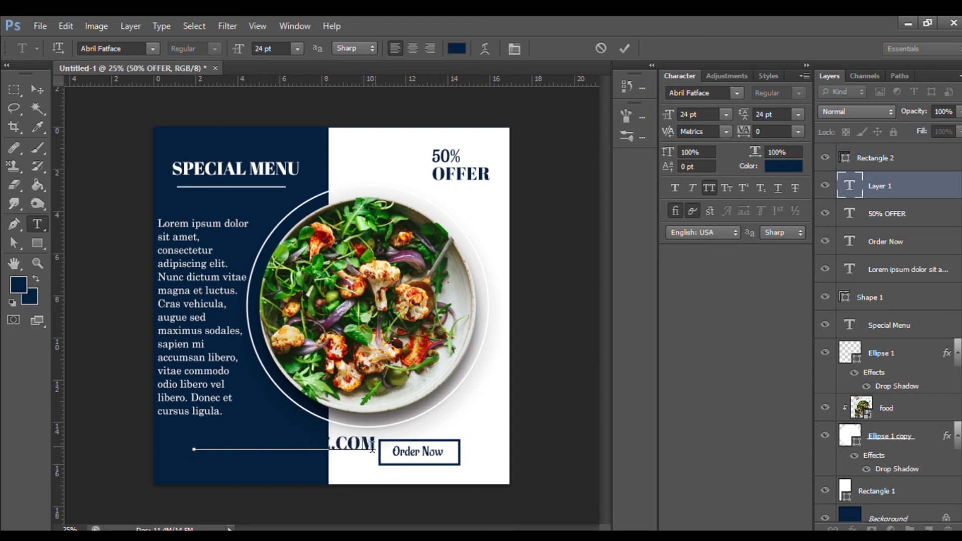
# Set the whole website text to 14 pt and colour it white
pyautogui.hotkey('ctrl', 'a')
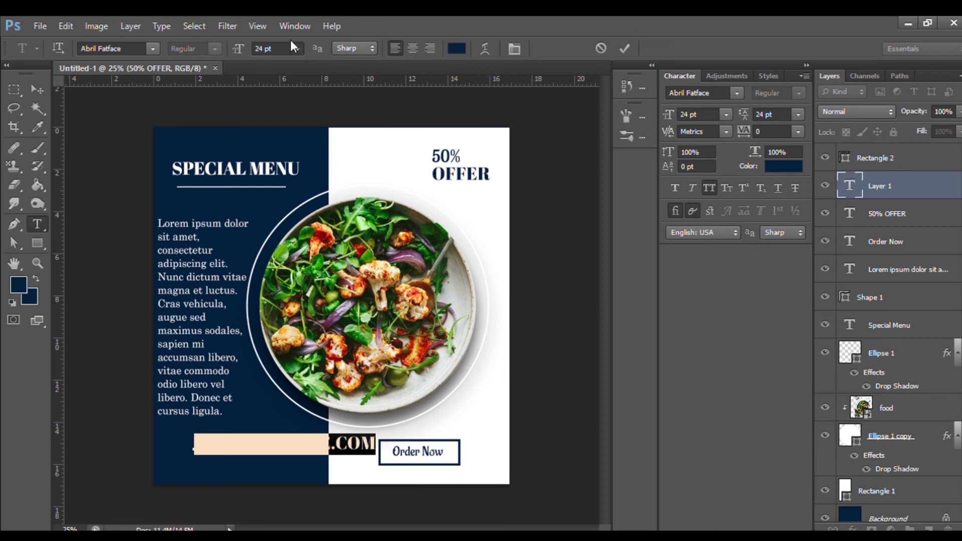
pyautogui.hotkey('ctrl', 'shift', ',')
pyautogui.hotkey('ctrl', 'shift', ',')
pyautogui.hotkey('ctrl', 'shift', ',')
pyautogui.hotkey('ctrl', 'shift', ',')
pyautogui.hotkey('ctrl', 'shift', ',')
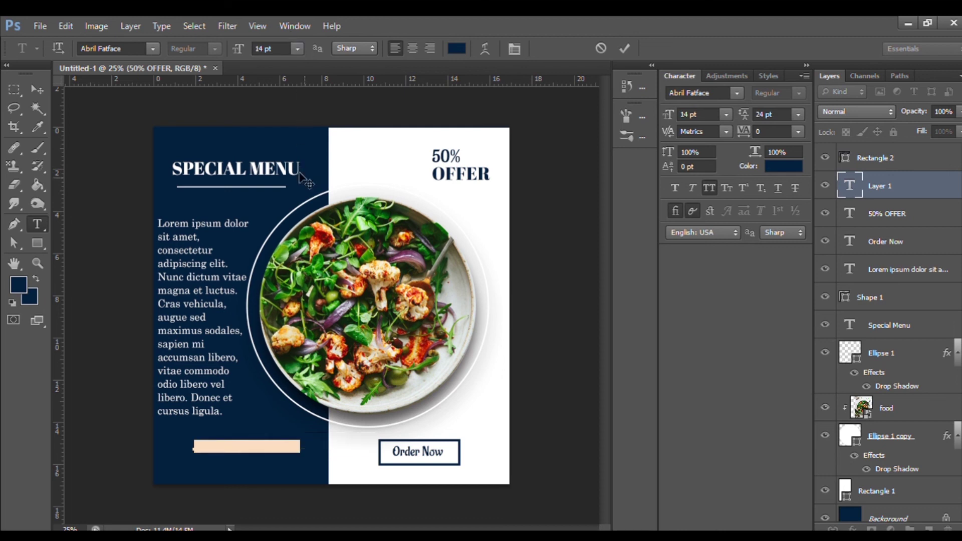
pyautogui.click(456, 48)
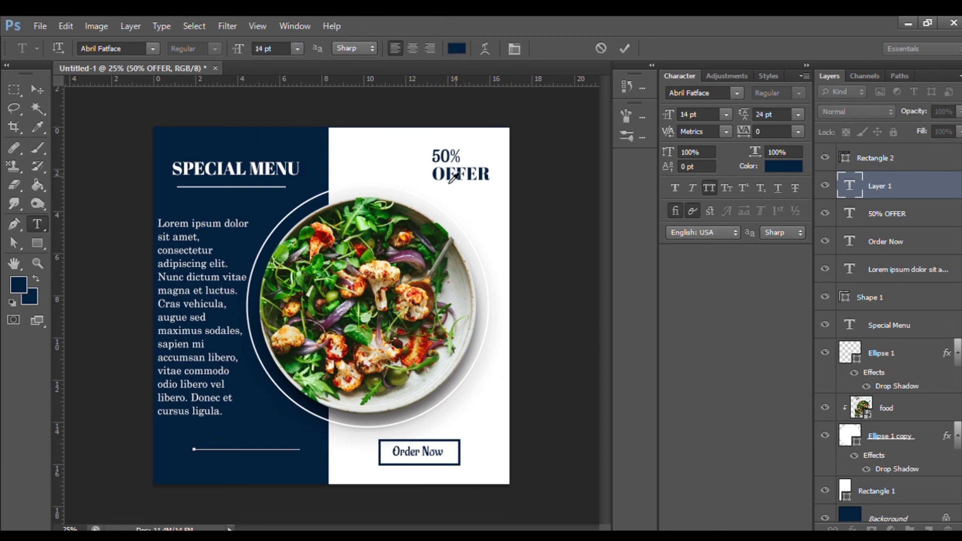
pyautogui.click(386, 191)
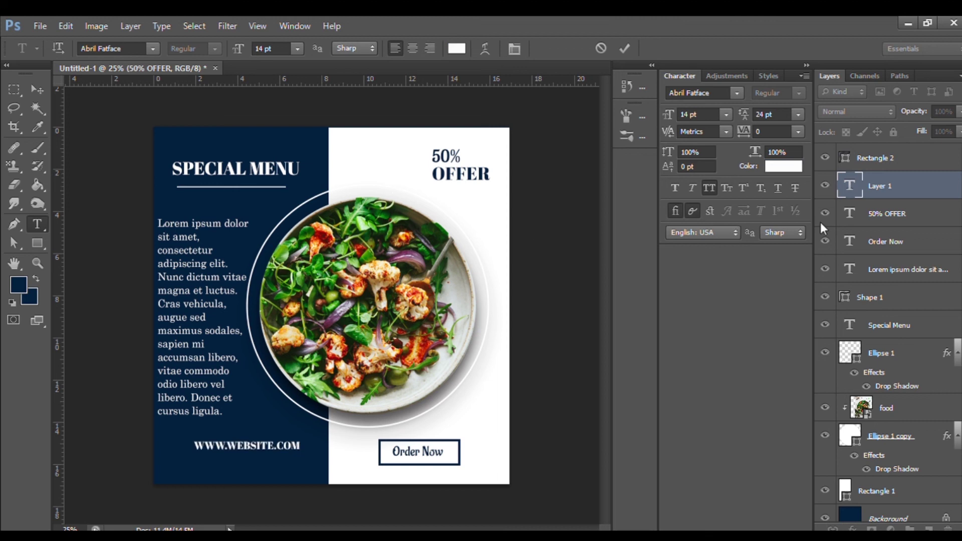
pyautogui.press('Return')
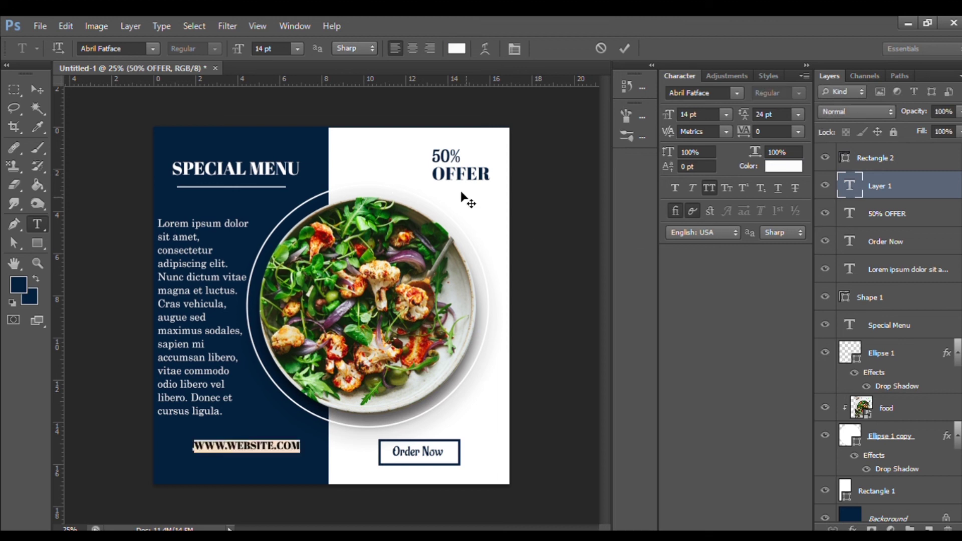
# Shift the website text slightly left and down below the paragraph, and check its placement beside the Order Now frame up close
pyautogui.click(38, 88)
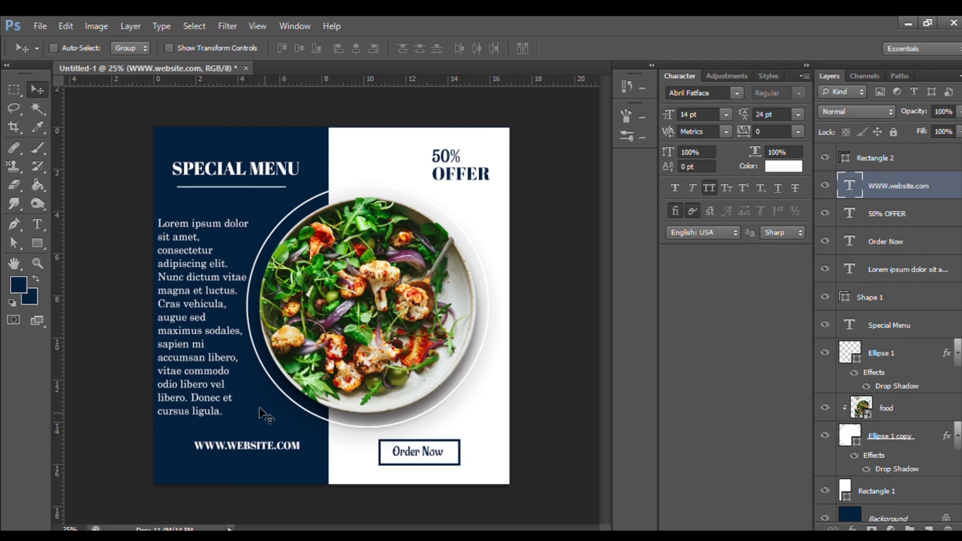
pyautogui.moveTo(265, 444)
pyautogui.mouseDown()
pyautogui.moveTo(245, 450)
pyautogui.moveTo(254, 446)
pyautogui.mouseUp()
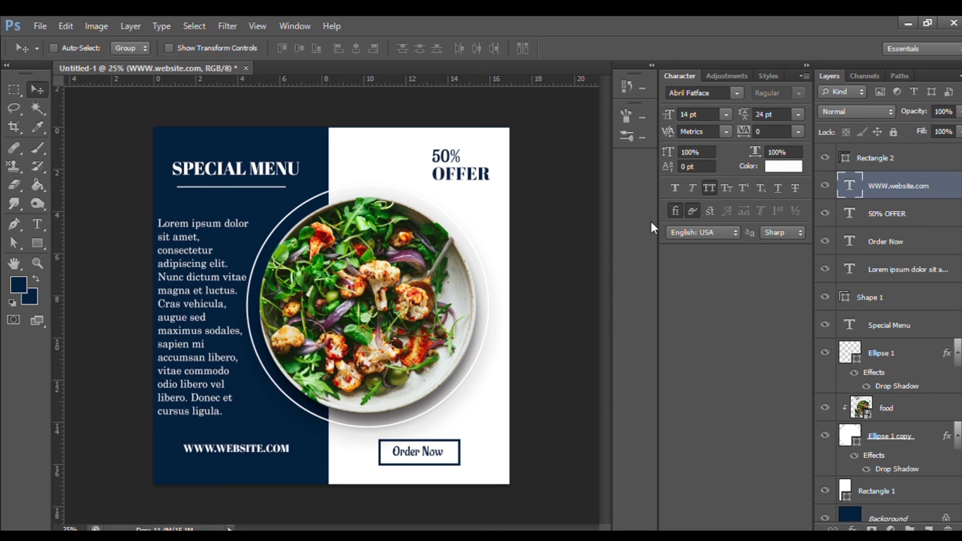
pyautogui.hotkey('ctrl', '+')
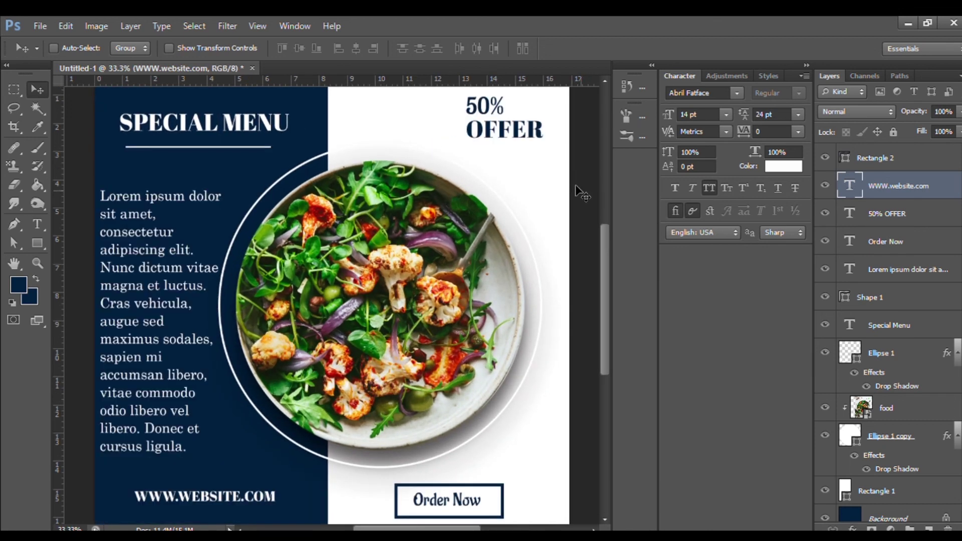
pyautogui.moveTo(596, 245); pyautogui.dragTo(600, 280)
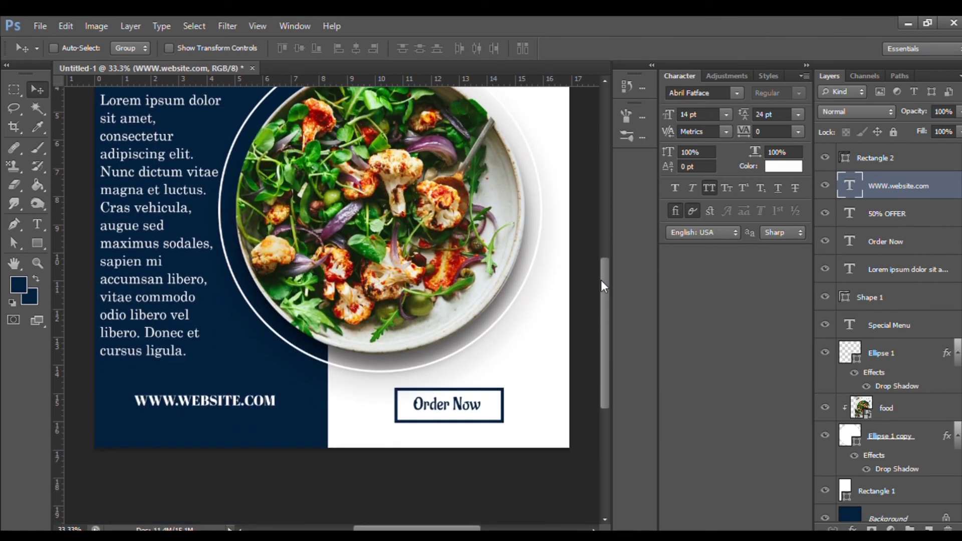